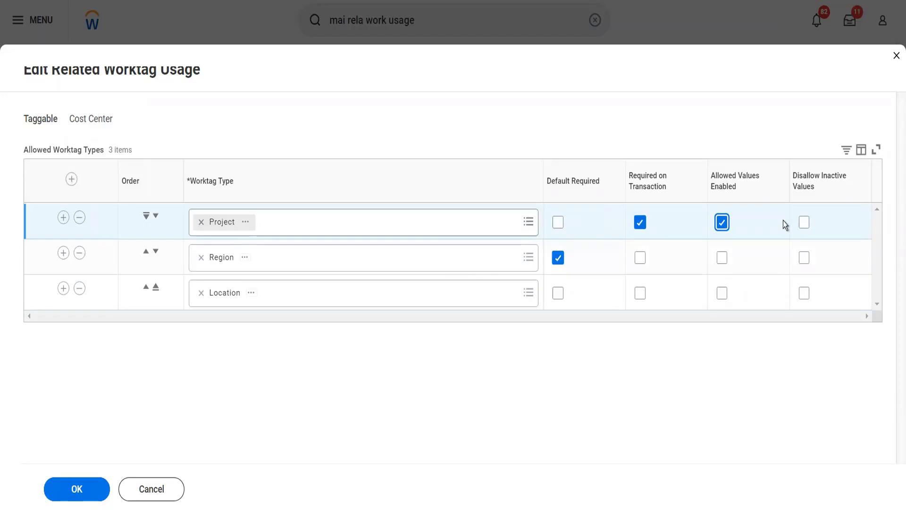
Disallow inactive values for the Project worktag type in the Cost Center related worktag usage and save the changes.
{"action": "mouse_move", "coordinate": [805, 228]}
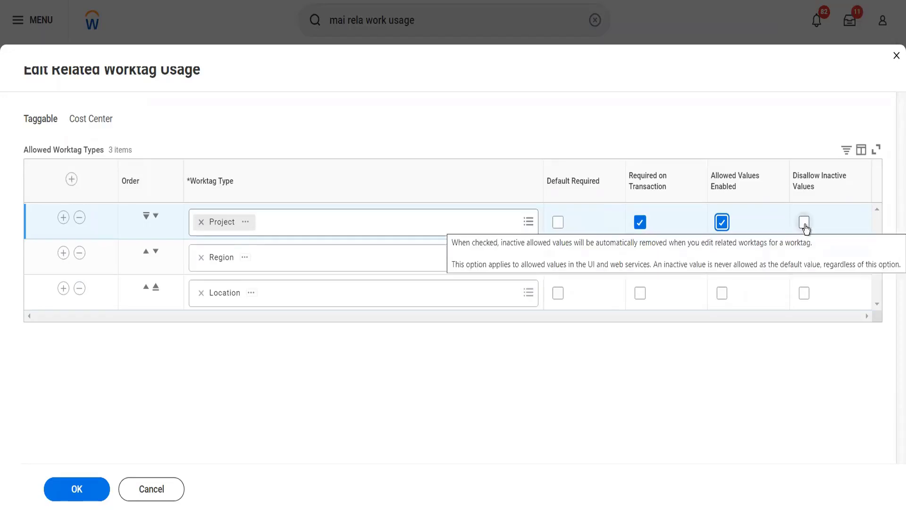
{"action": "left_click", "coordinate": [804, 223]}
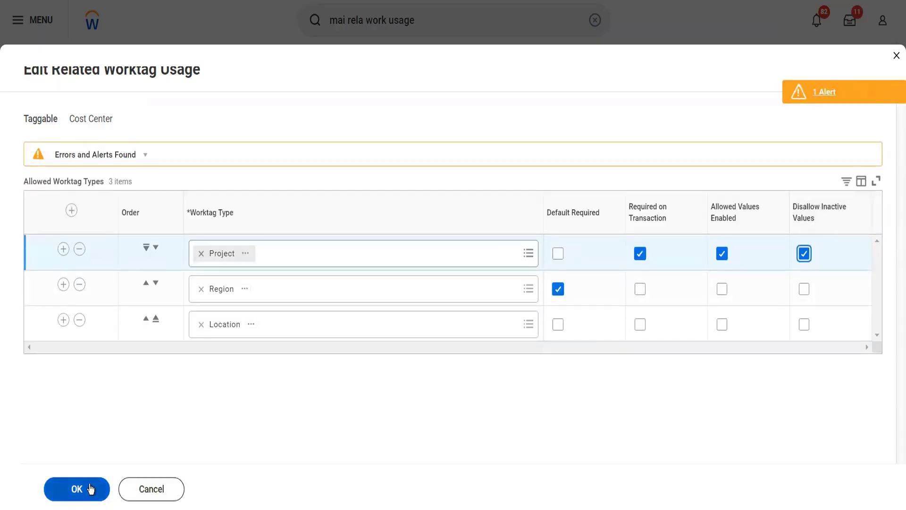
{"action": "left_click", "coordinate": [89, 487]}
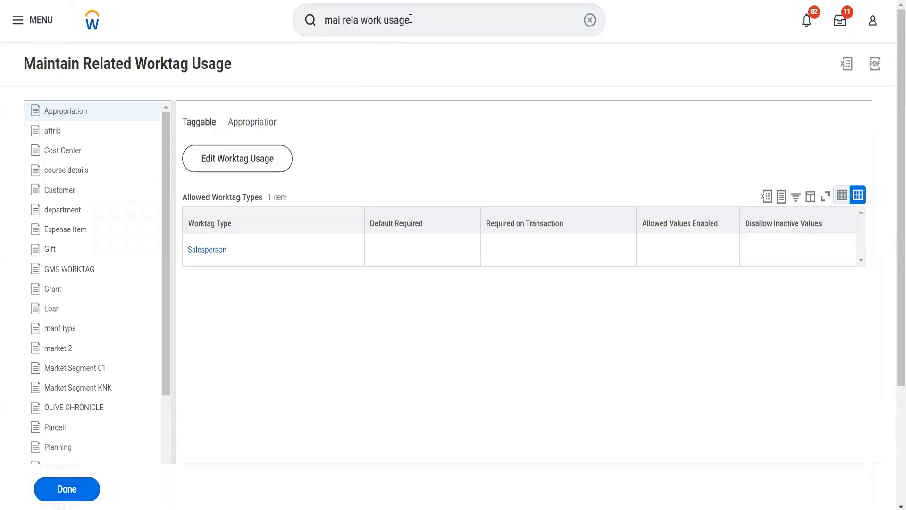
Search for "cr cost center" and open the Create Cost Center task.
{"action": "left_click_drag", "start_coordinate": [428, 19], "coordinate": [315, 19]}
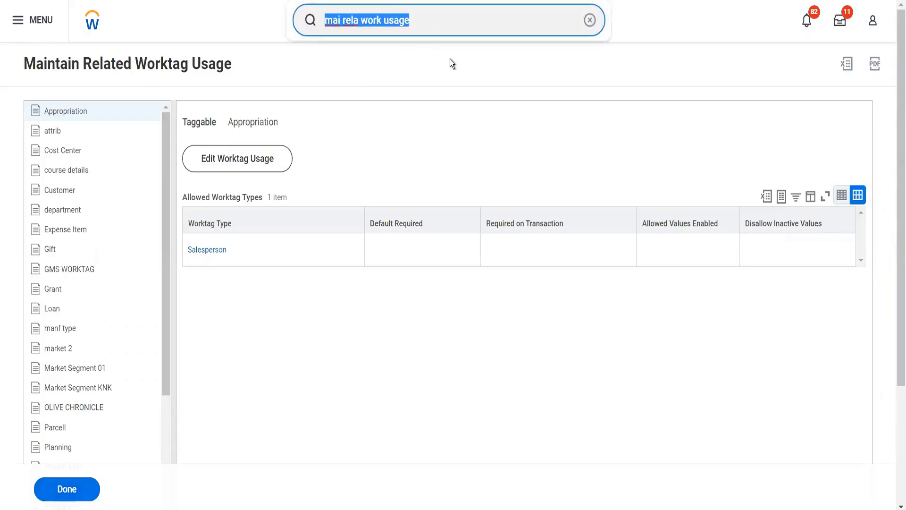
{"action": "type", "text": "cr co"}
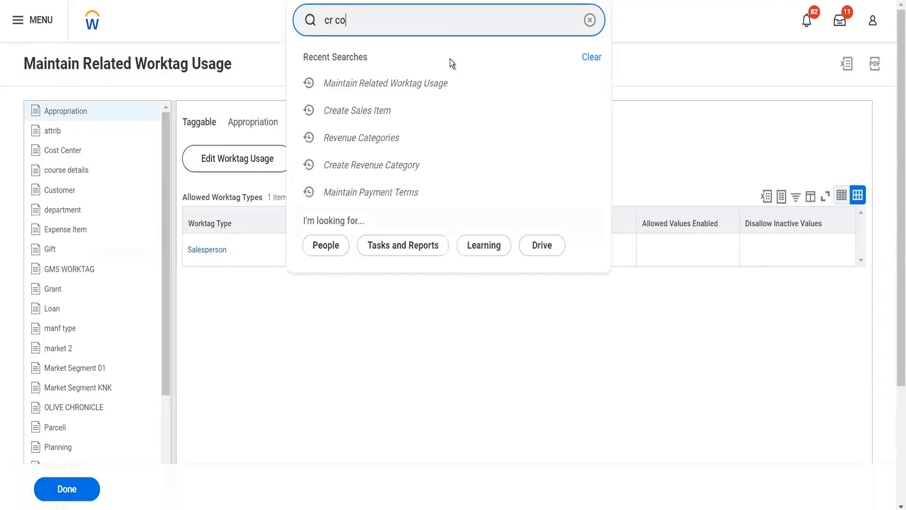
{"action": "type", "text": "st center"}
{"action": "left_click", "coordinate": [377, 64]}
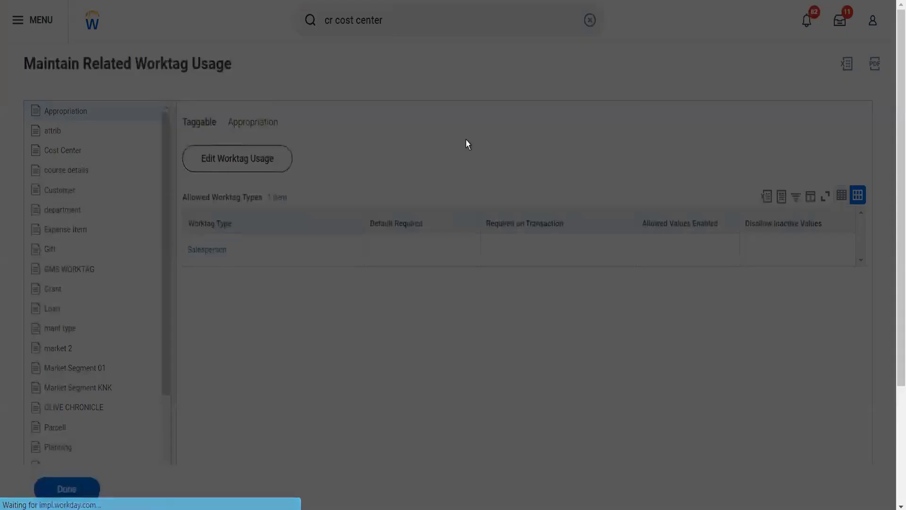
Choose Blinkit Reorg as the reorganization for the new cost center and proceed to its details form.
{"action": "left_click", "coordinate": [432, 177]}
{"action": "type", "text": "b"}
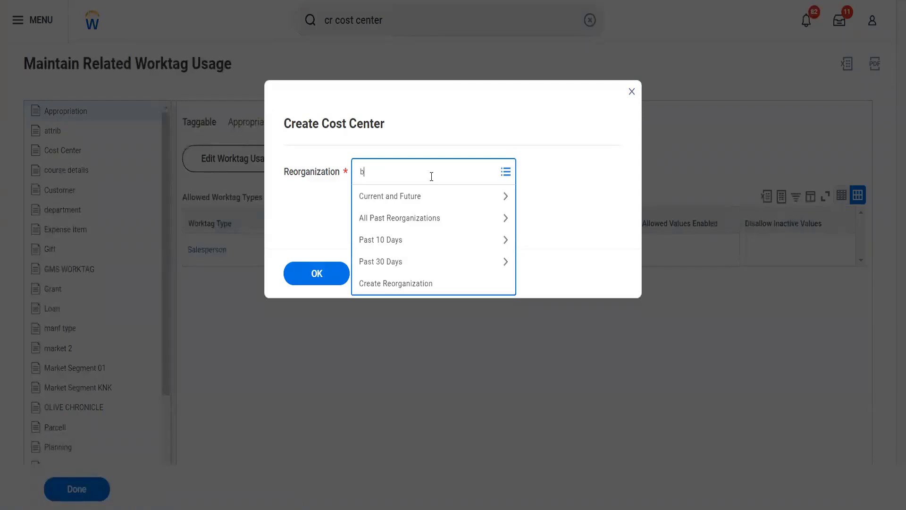
{"action": "type", "text": "linkit"}
{"action": "key", "text": "Return"}
{"action": "left_click", "coordinate": [329, 272]}
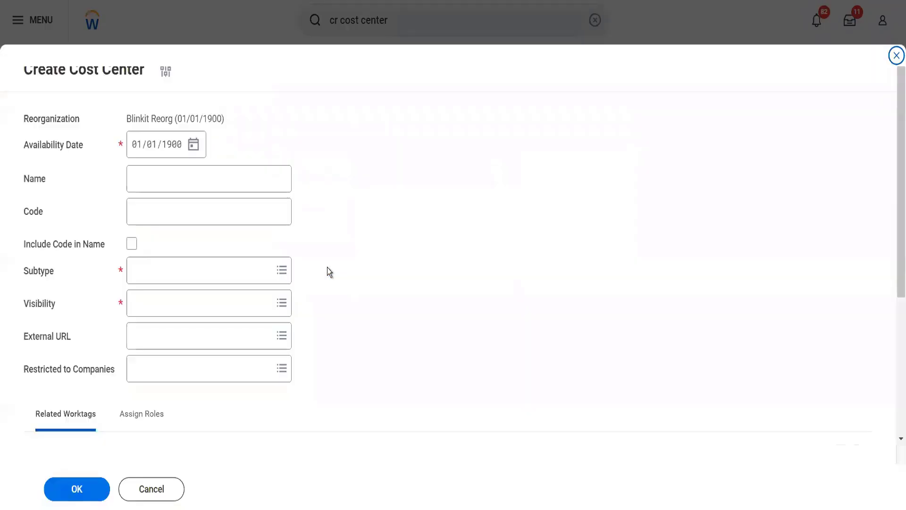
Name the cost center Test2500, include the code in the name, and set the code to 2514.
{"action": "scroll", "coordinate": [327, 267], "scroll_direction": "down", "scroll_amount": 4}
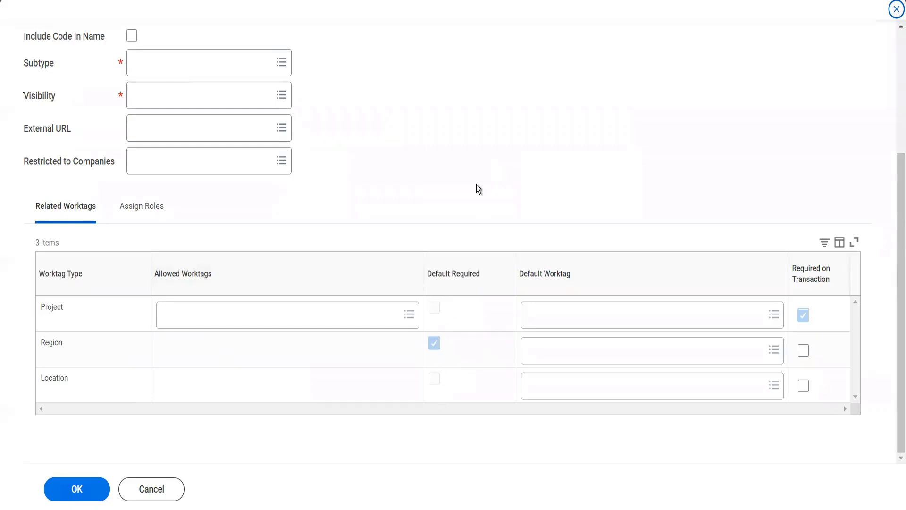
{"action": "scroll", "coordinate": [425, 185], "scroll_direction": "up", "scroll_amount": 4}
{"action": "left_click", "coordinate": [256, 147]}
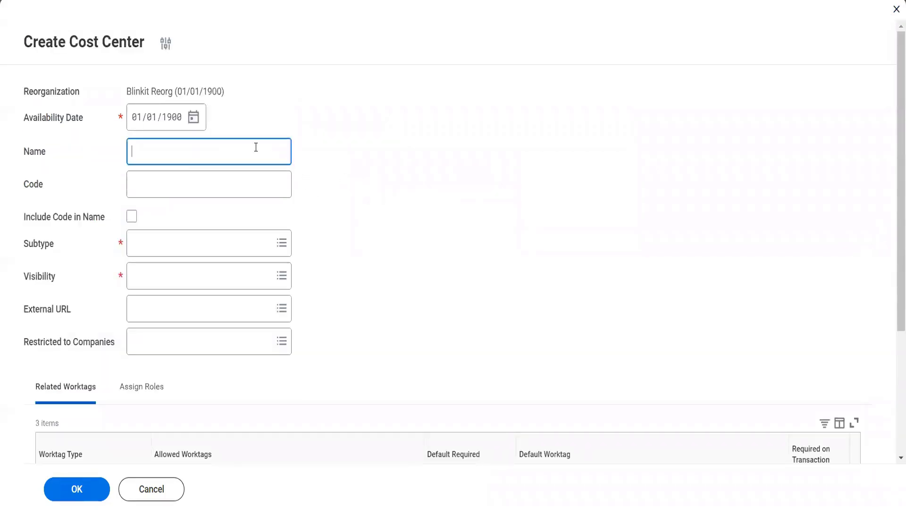
{"action": "type", "text": "Test2500"}
{"action": "key", "text": "Tab"}
{"action": "key", "text": "Tab"}
{"action": "key", "text": "space"}
{"action": "key", "text": "shift+Tab"}
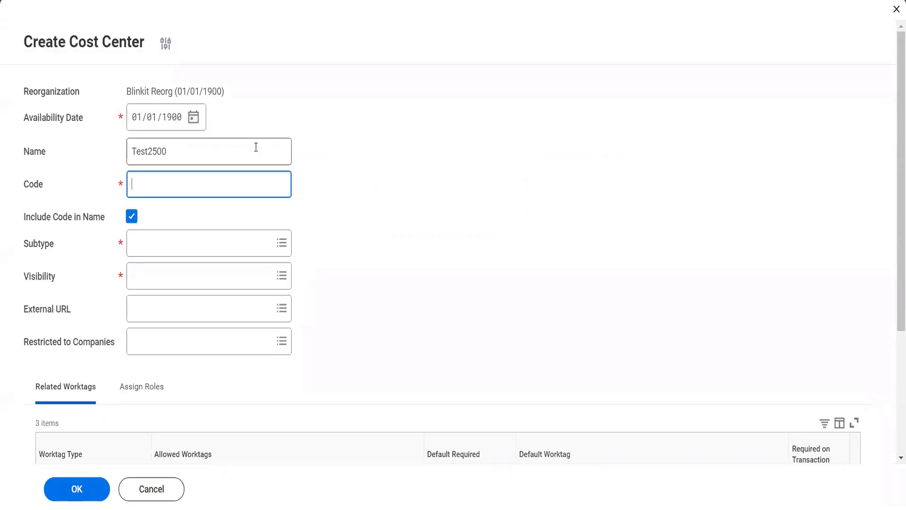
{"action": "type", "text": "2514"}
Set the cost center's subtype to Cost Center and its visibility to Everyone.
{"action": "key", "text": "Tab"}
{"action": "key", "text": "Tab"}
{"action": "type", "text": "cot"}
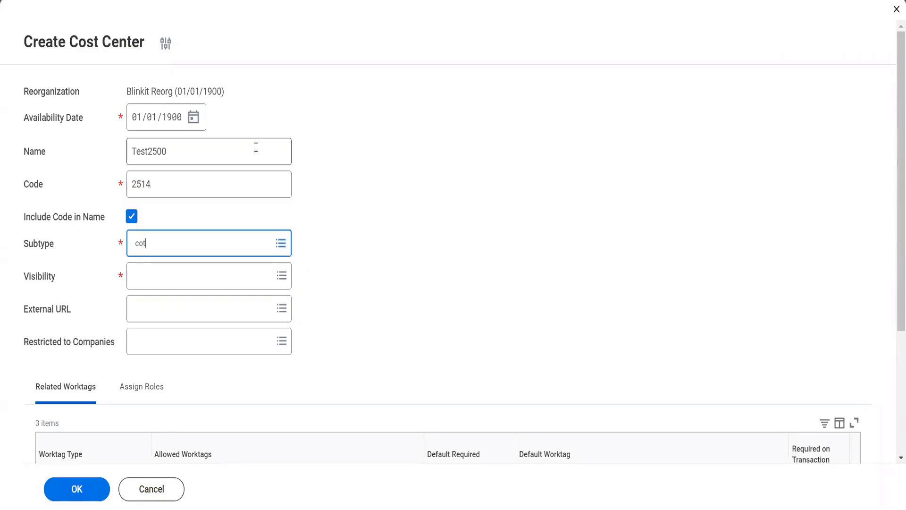
{"action": "key", "text": "BackSpace"}
{"action": "type", "text": "st"}
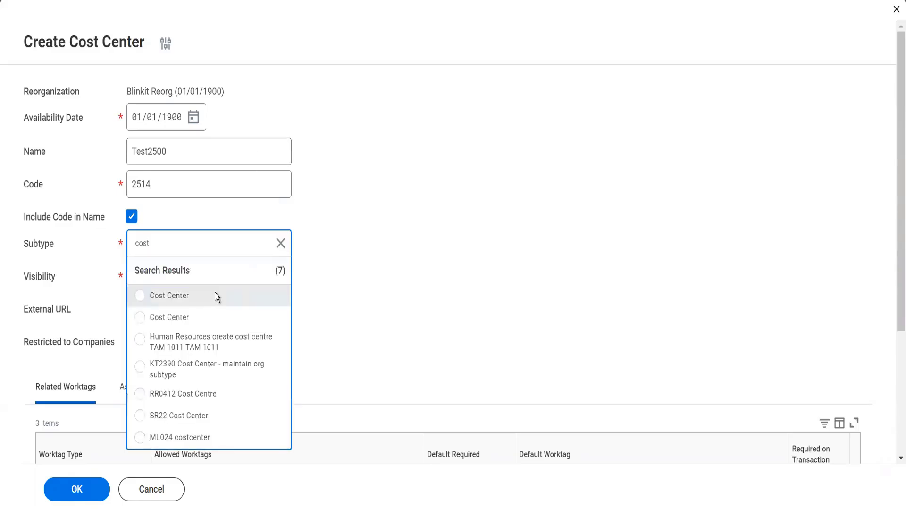
{"action": "left_click", "coordinate": [216, 297]}
{"action": "left_click", "coordinate": [175, 282]}
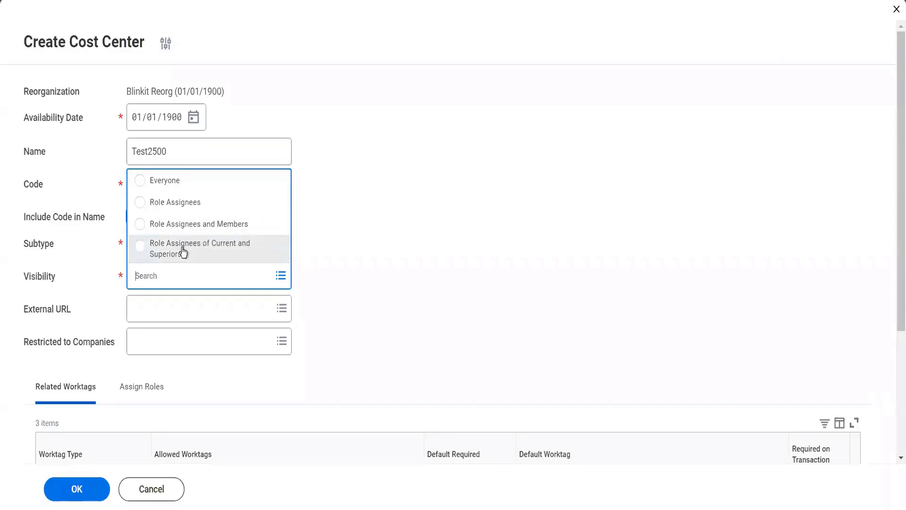
{"action": "left_click", "coordinate": [181, 185]}
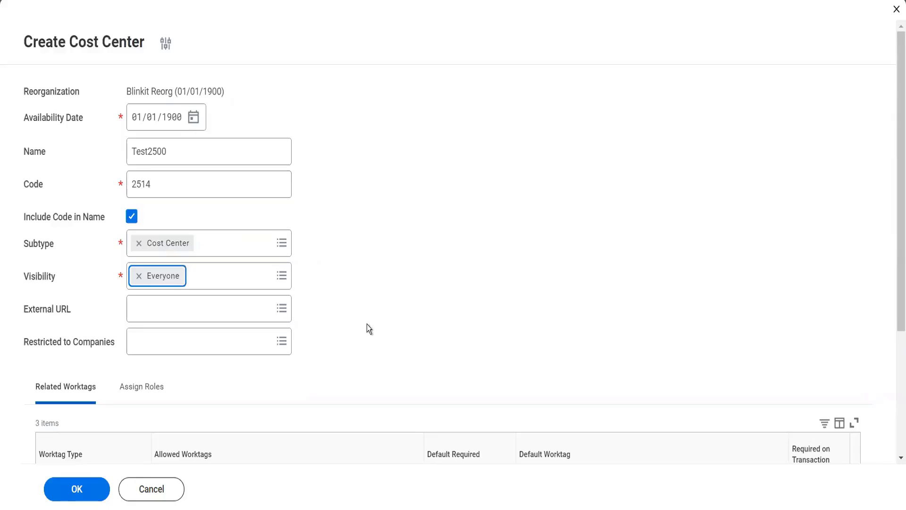
Try to submit the cost center without any default worktags and view the error details.
{"action": "scroll", "coordinate": [367, 324], "scroll_direction": "down", "scroll_amount": 3}
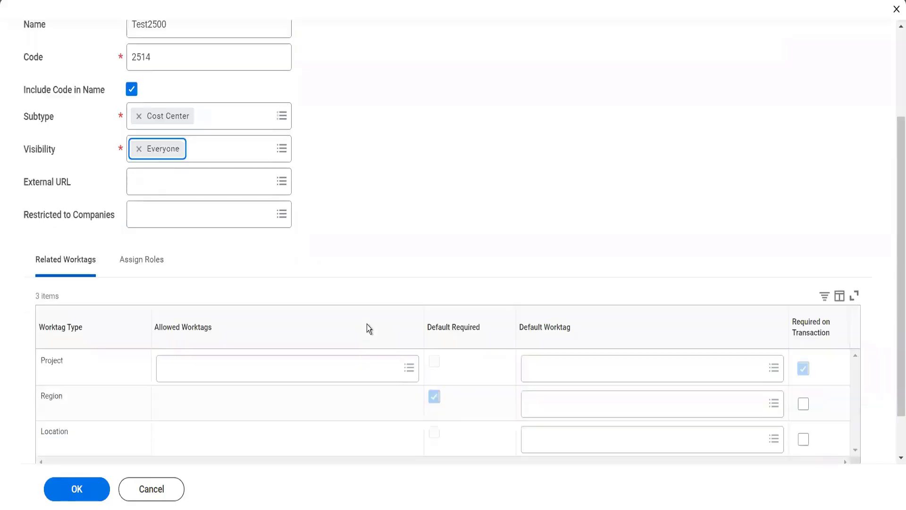
{"action": "left_click", "coordinate": [82, 488]}
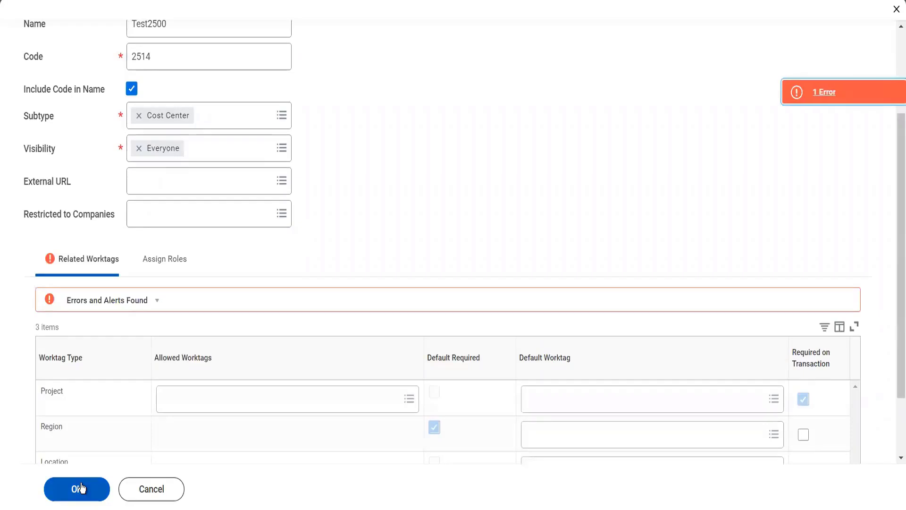
{"action": "left_click", "coordinate": [807, 100]}
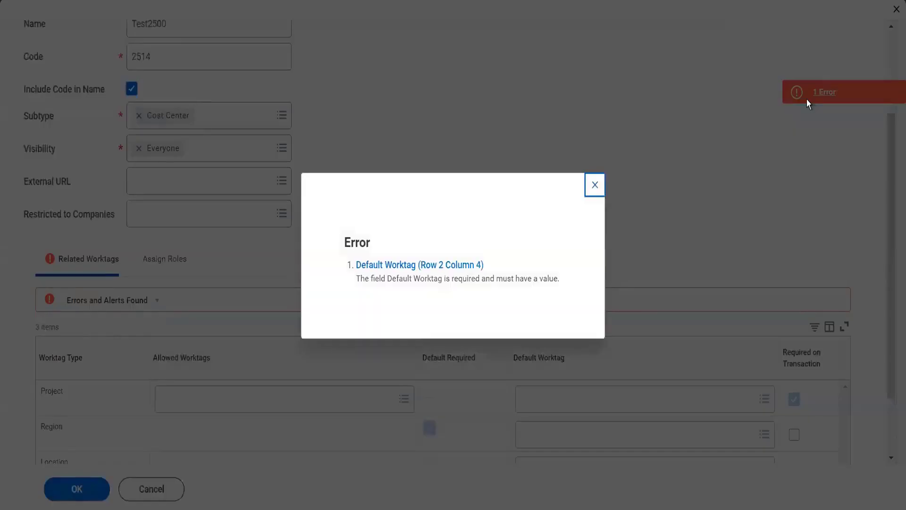
{"action": "left_click", "coordinate": [595, 183]}
Set the default worktag for Region to EMEA and submit the cost center.
{"action": "left_click", "coordinate": [561, 441]}
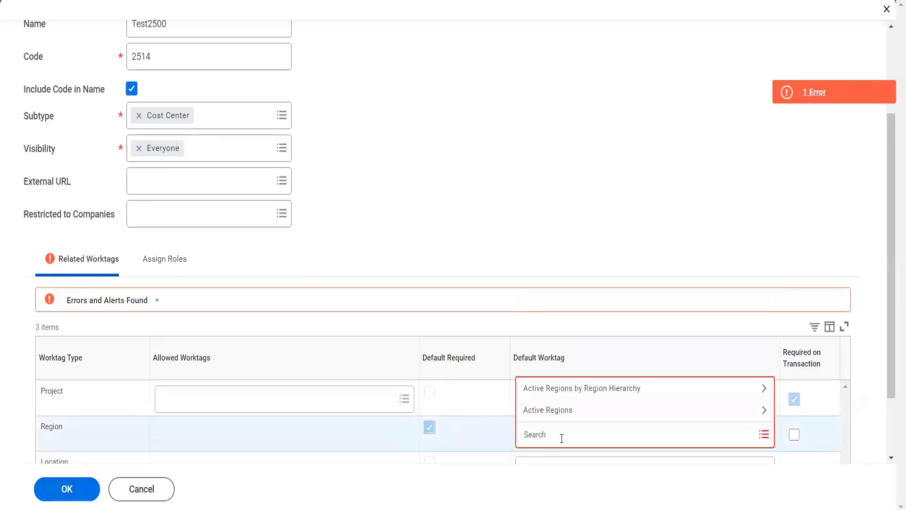
{"action": "type", "text": "emea"}
{"action": "key", "text": "Return"}
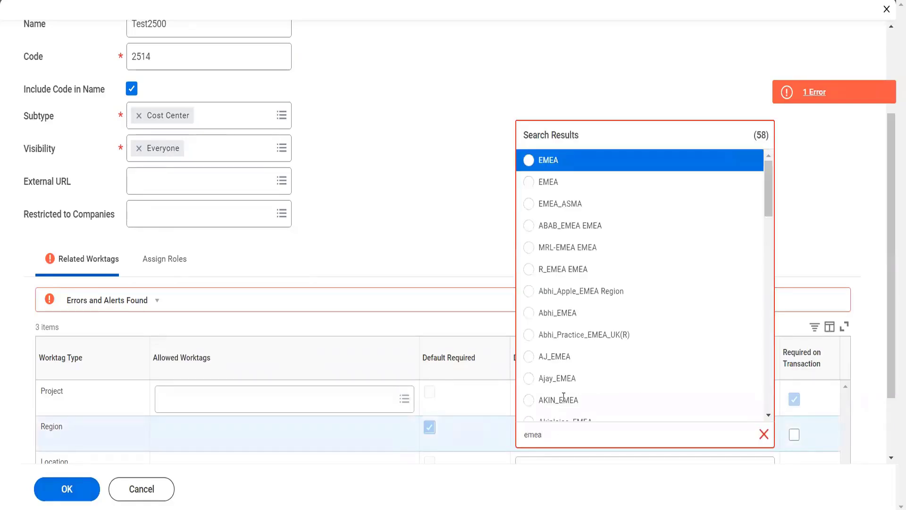
{"action": "left_click", "coordinate": [561, 167]}
{"action": "left_click", "coordinate": [391, 213]}
{"action": "left_click", "coordinate": [67, 489]}
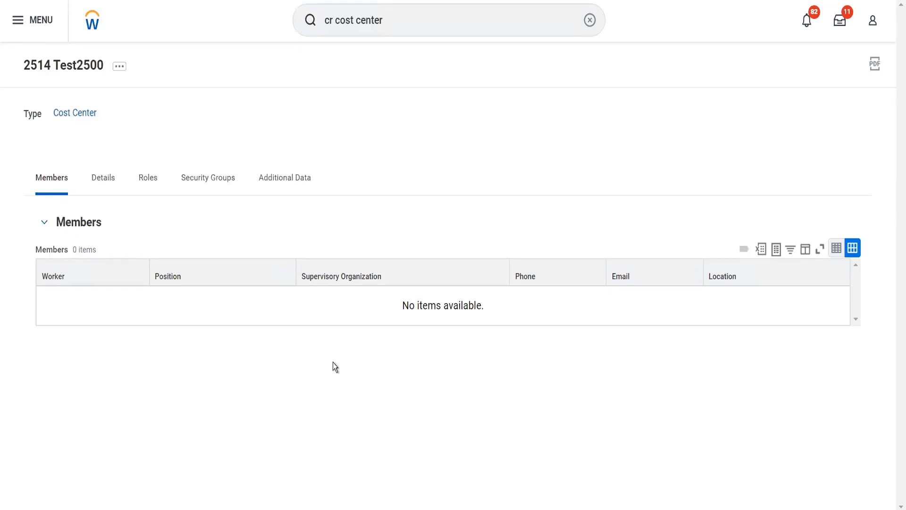
Search for "mai work usage" and open the Maintain Worktag Usage report.
{"action": "left_click", "coordinate": [418, 17]}
{"action": "left_click_drag", "start_coordinate": [379, 17], "coordinate": [315, 25]}
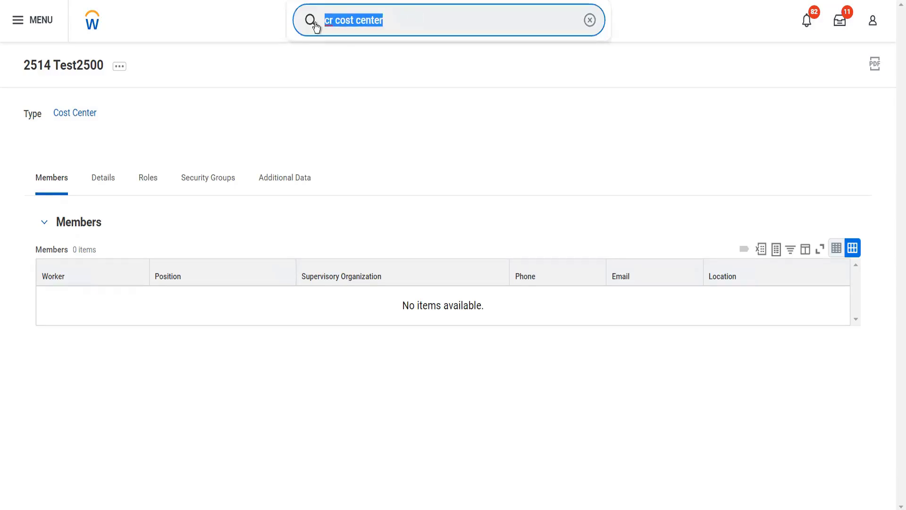
{"action": "type", "text": "mai"}
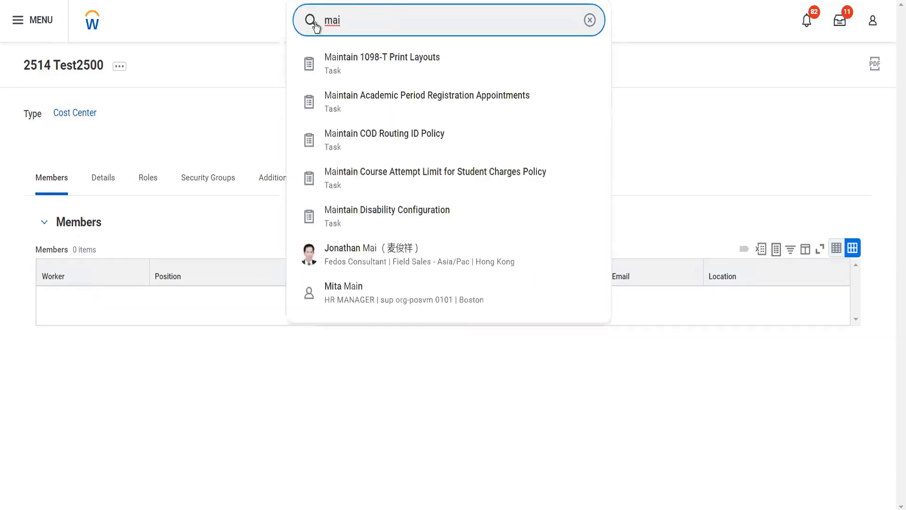
{"action": "type", "text": " work usage"}
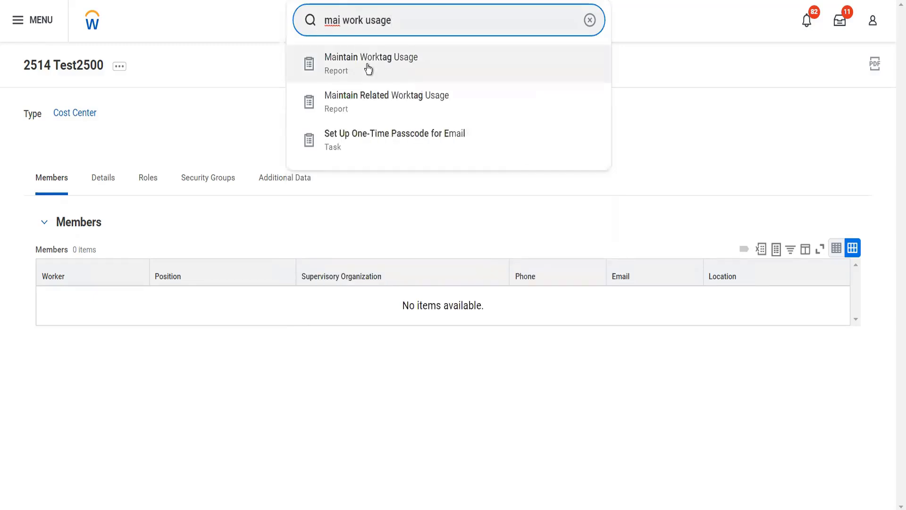
{"action": "left_click", "coordinate": [368, 64]}
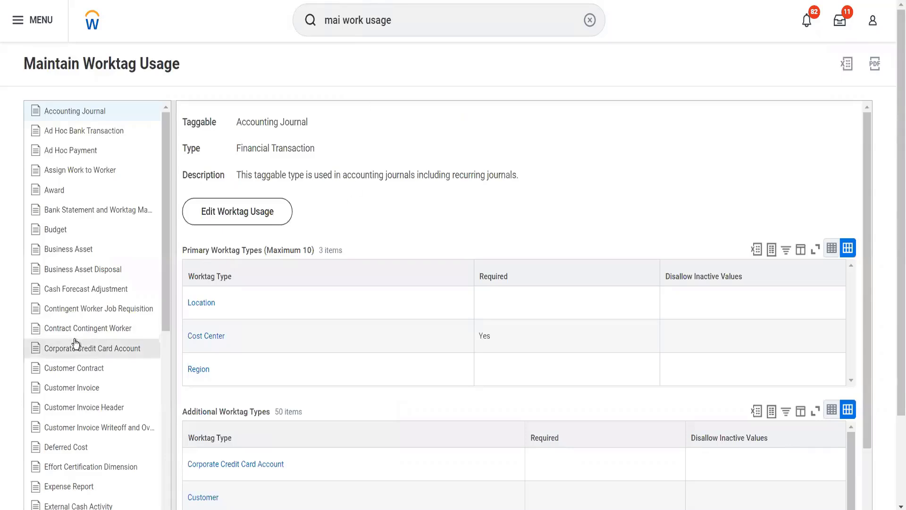
Examine the primary and additional worktag types configured for the Customer Invoice taggable type.
{"action": "left_click", "coordinate": [74, 391]}
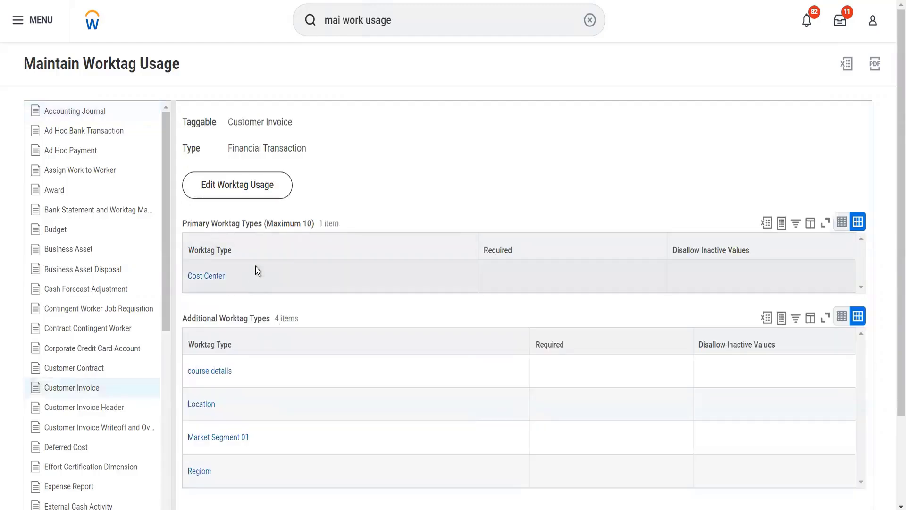
{"action": "mouse_move", "coordinate": [228, 277]}
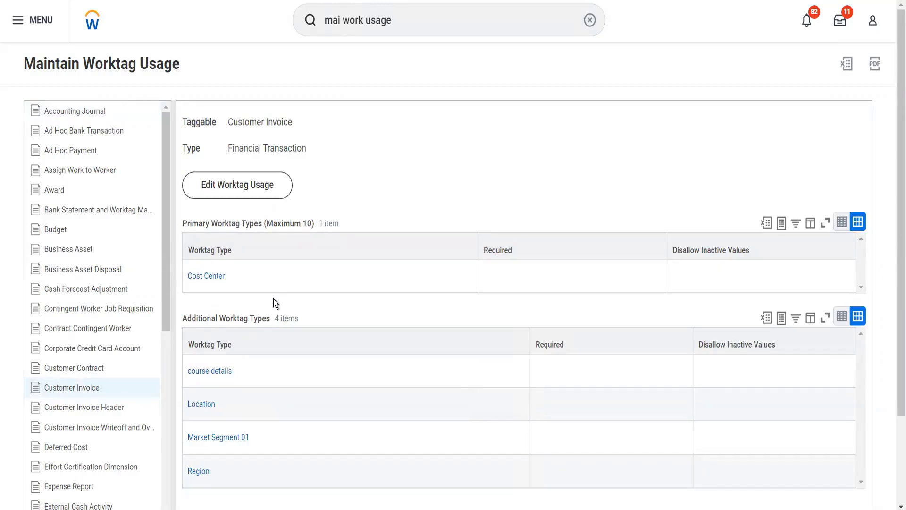
{"action": "scroll", "coordinate": [274, 302], "scroll_direction": "down", "scroll_amount": 2}
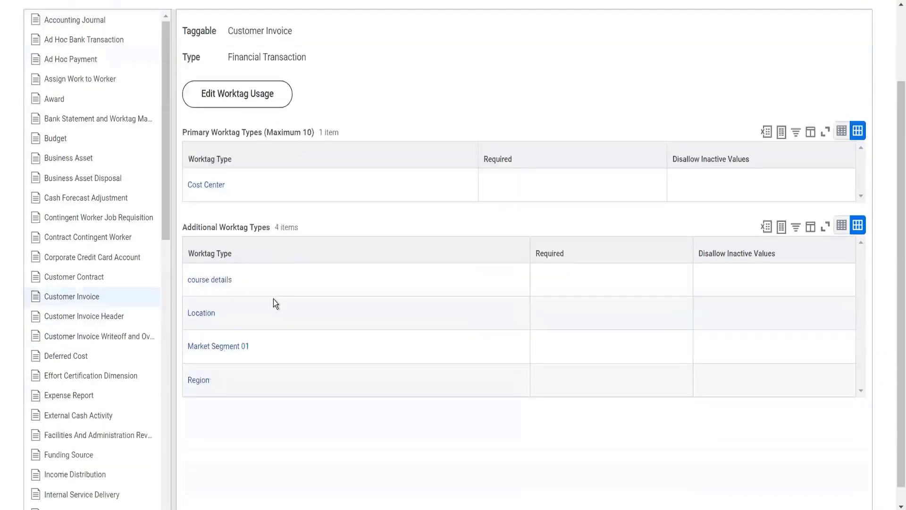
{"action": "scroll", "coordinate": [274, 299], "scroll_direction": "down", "scroll_amount": 1}
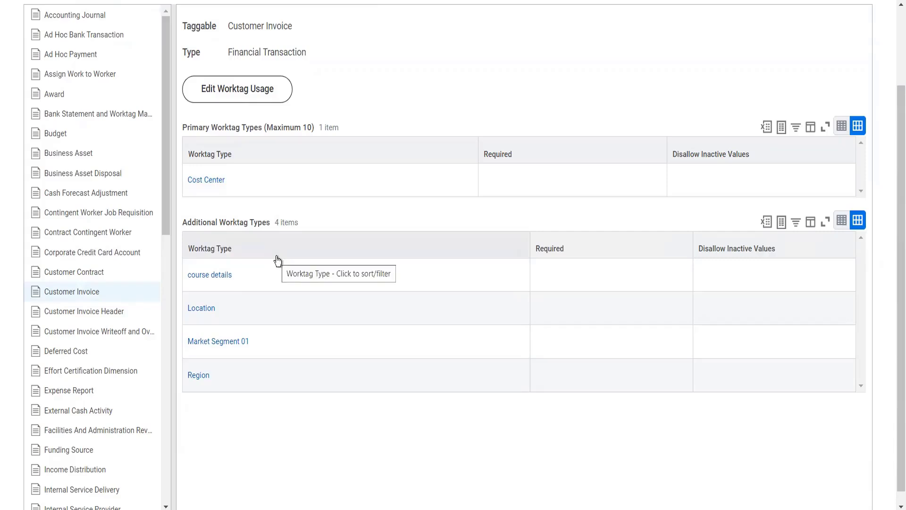
{"action": "scroll", "coordinate": [278, 261], "scroll_direction": "up", "scroll_amount": 2}
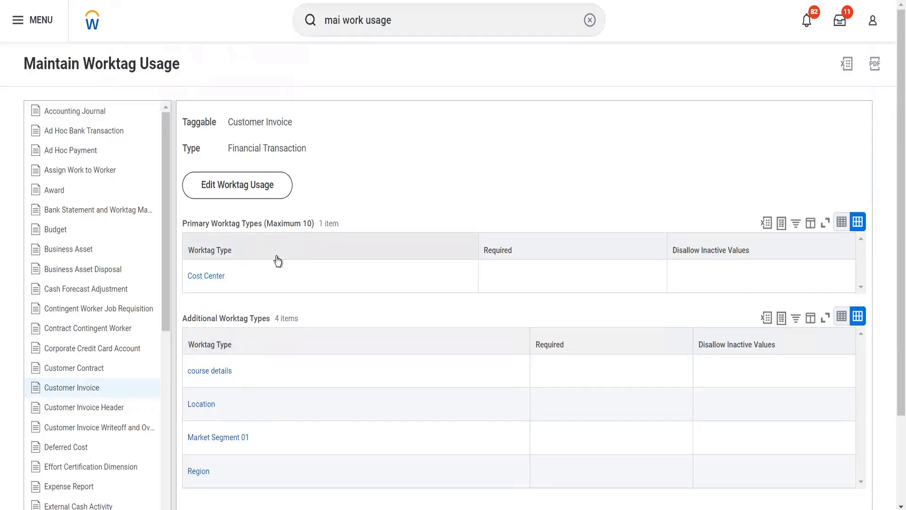
Search for business process definitions with "BP: customer invoice" and show the full results list.
{"action": "left_click", "coordinate": [406, 28]}
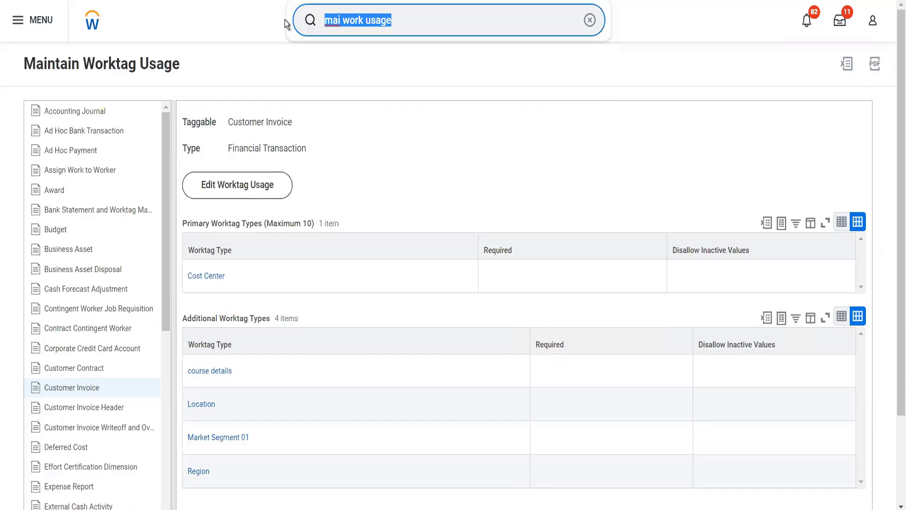
{"action": "type", "text": "BP: cut"}
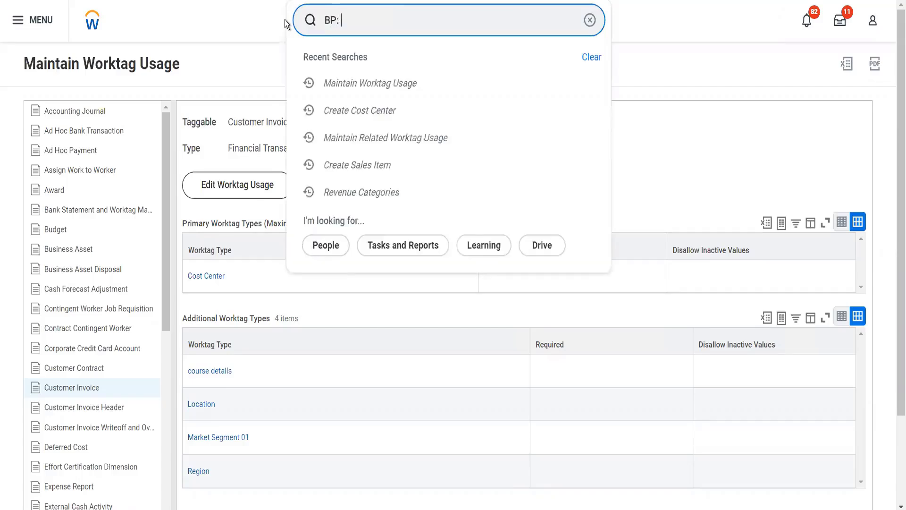
{"action": "key", "text": "BackSpace"}
{"action": "type", "text": "stom"}
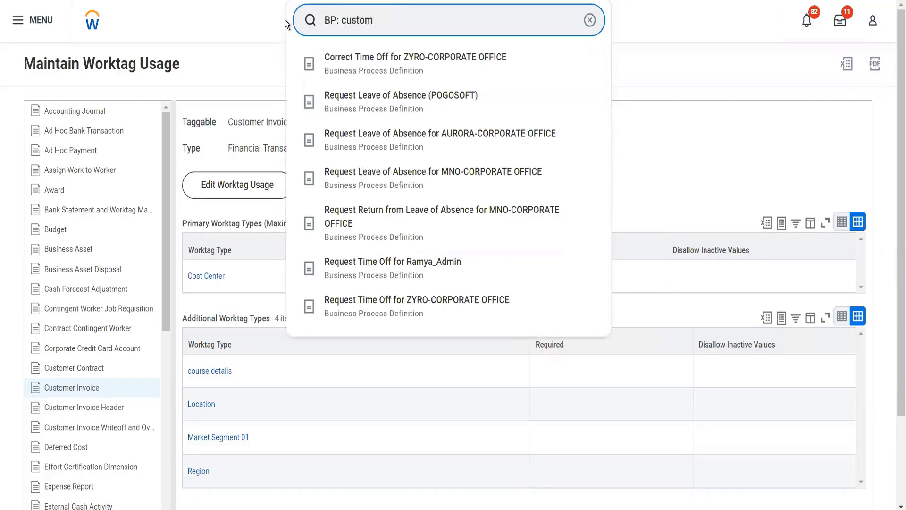
{"action": "type", "text": "er invoice"}
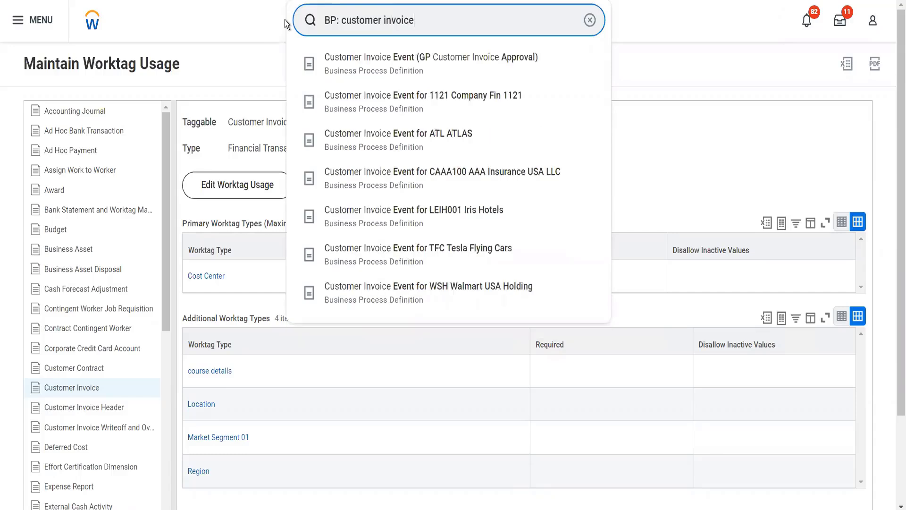
{"action": "left_click", "coordinate": [285, 20]}
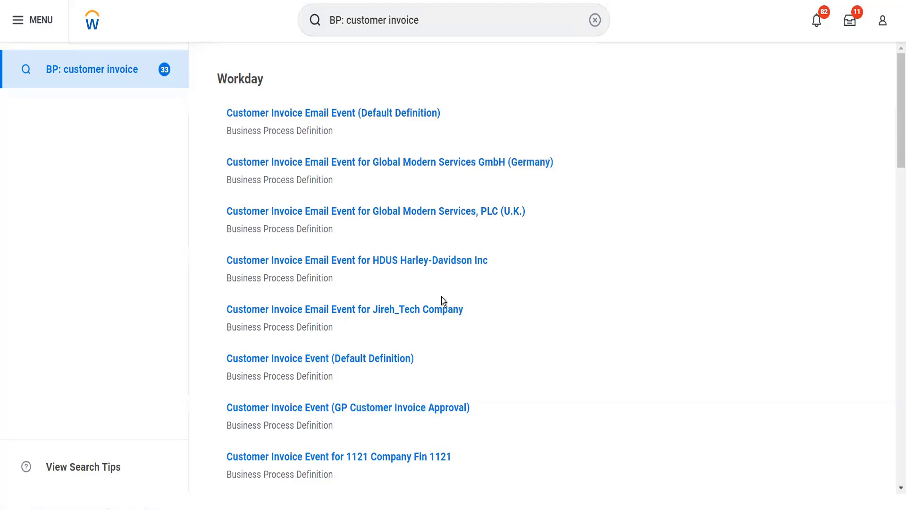
Open the Customer Invoice Event (Default Definition) business process and show its security group restrictions.
{"action": "left_click", "coordinate": [381, 360]}
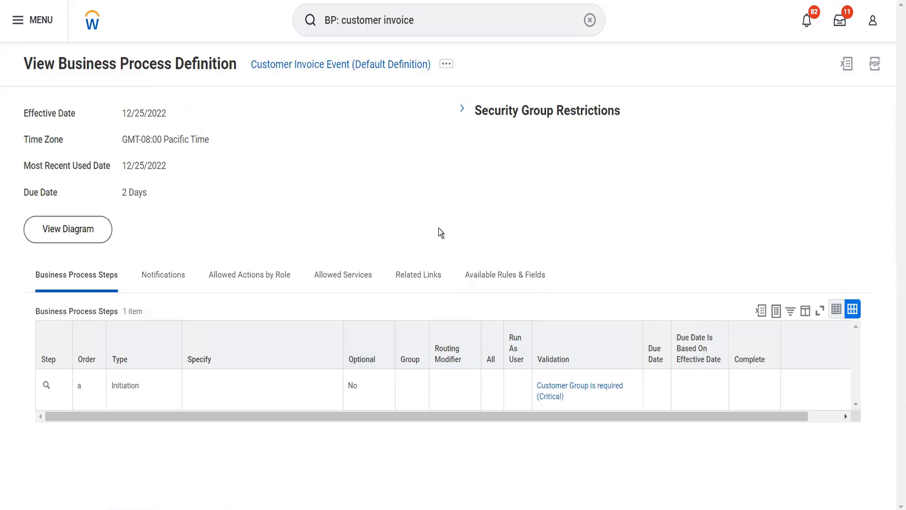
{"action": "left_click", "coordinate": [462, 114]}
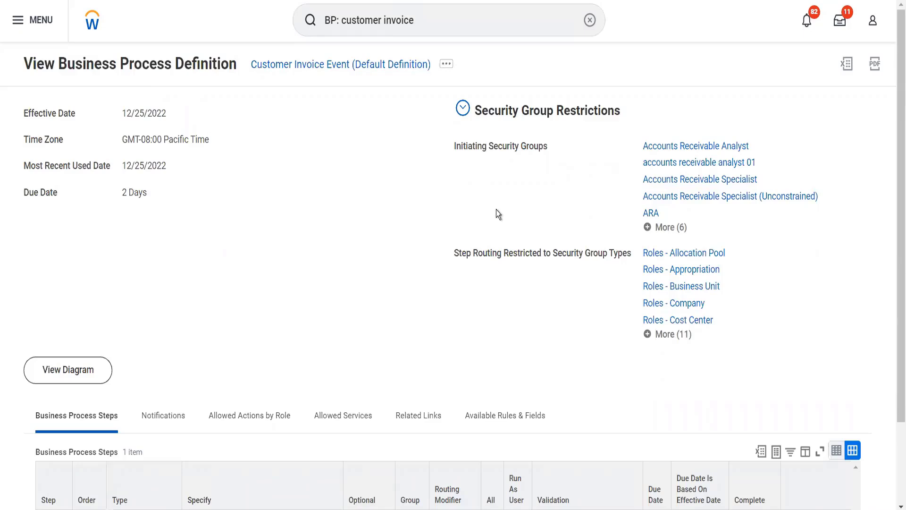
{"action": "left_click", "coordinate": [428, 21]}
{"action": "left_click_drag", "start_coordinate": [428, 21], "coordinate": [316, 7]}
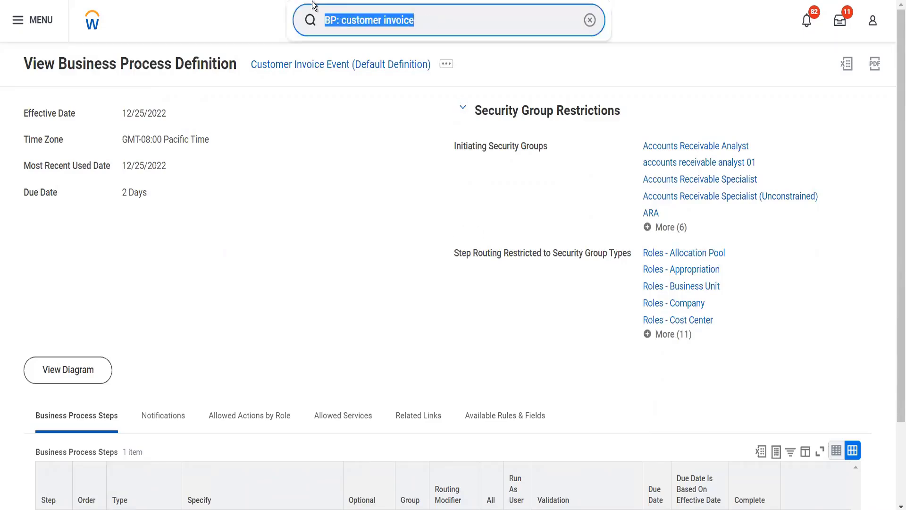
{"action": "type", "text": "cr"}
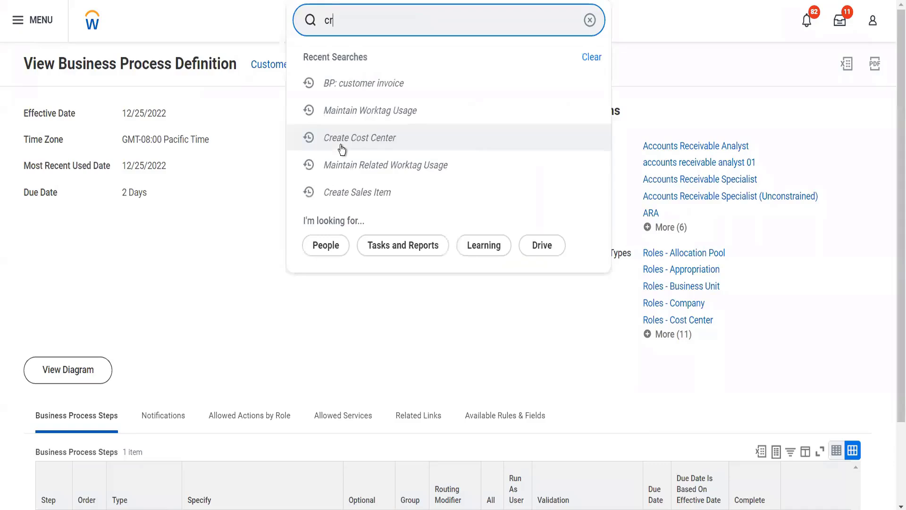
{"action": "type", "text": " custom invoi"}
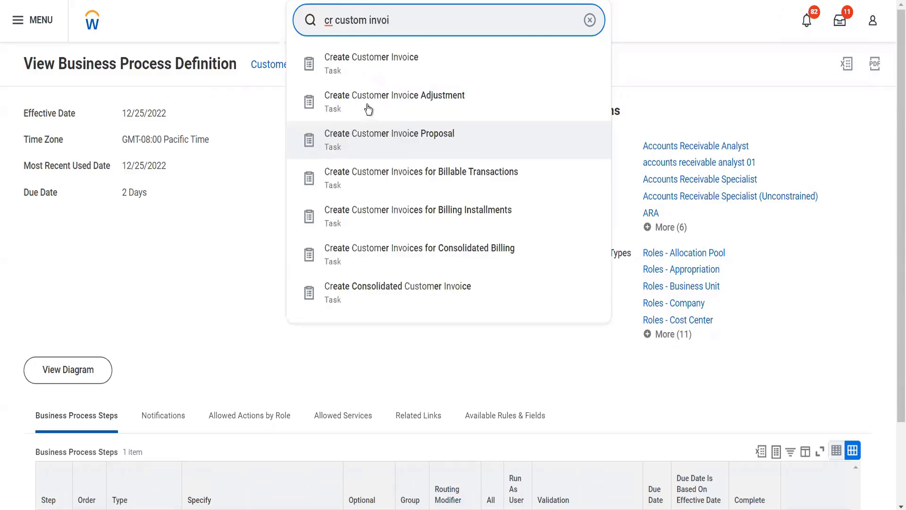
{"action": "left_click", "coordinate": [370, 59]}
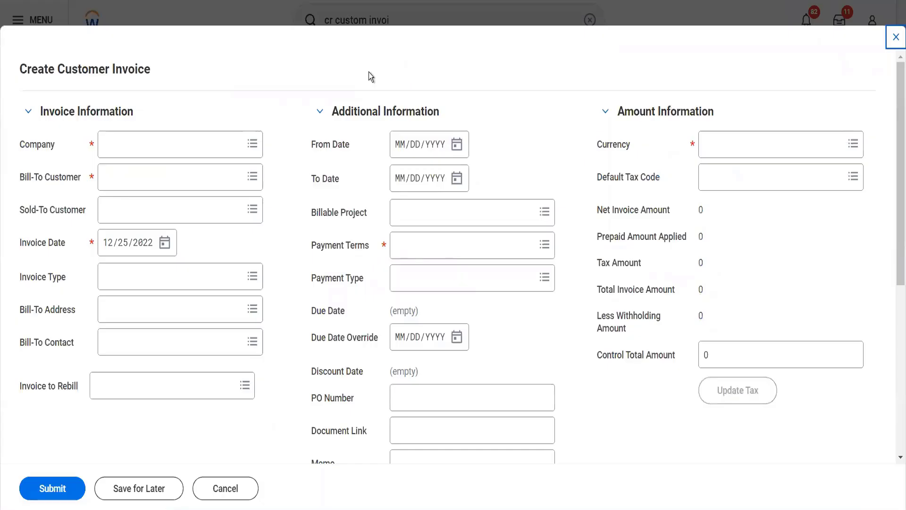
{"action": "mouse_move", "coordinate": [221, 147]}
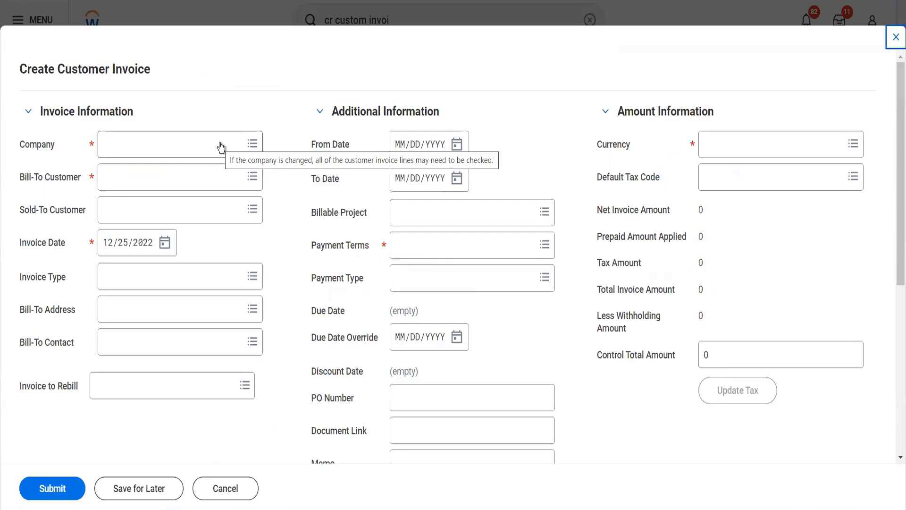
{"action": "left_click", "coordinate": [221, 146]}
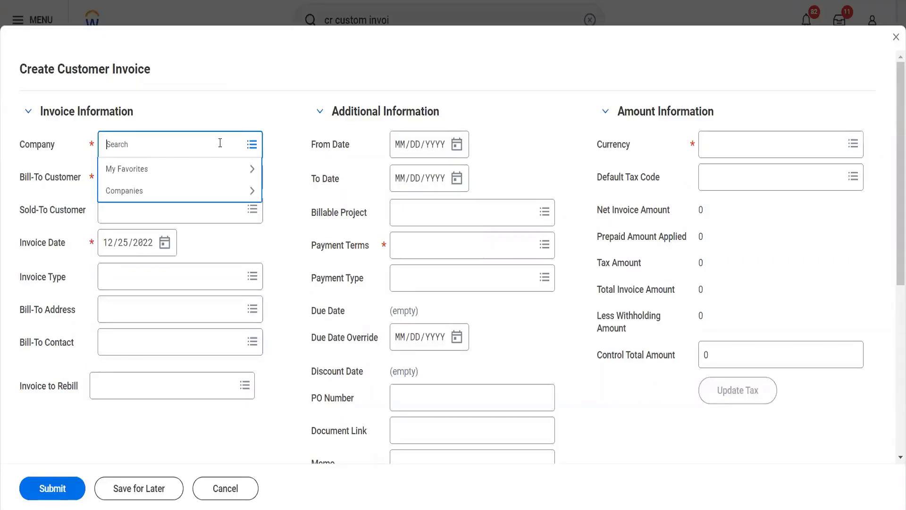
{"action": "type", "text": "blinkit"}
{"action": "key", "text": "Return"}
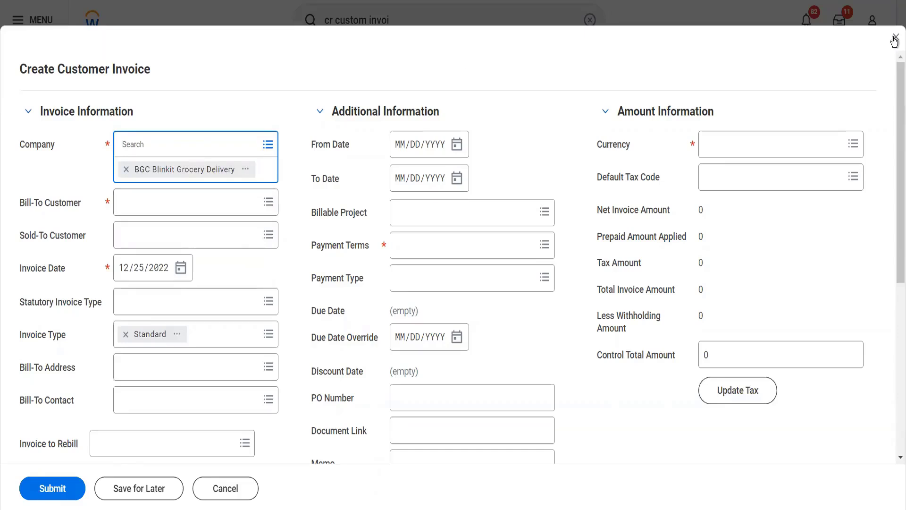
{"action": "left_click", "coordinate": [895, 38]}
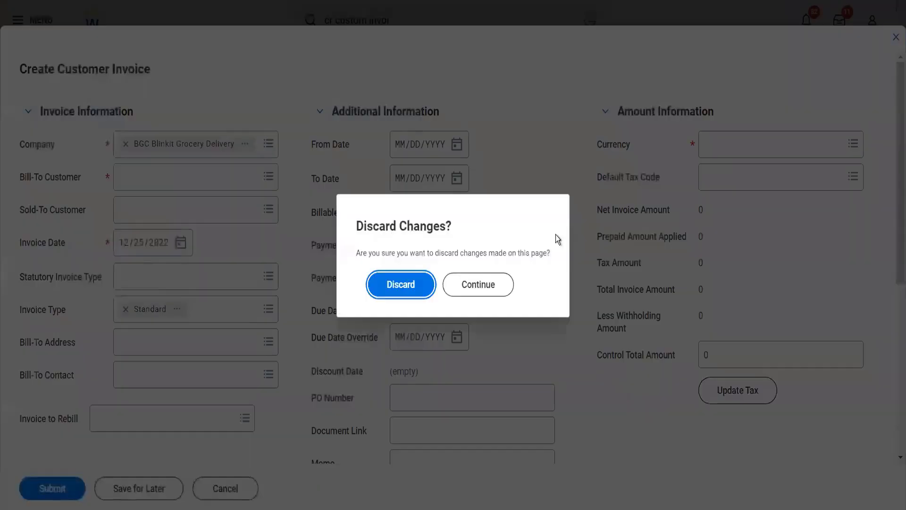
{"action": "left_click", "coordinate": [447, 284]}
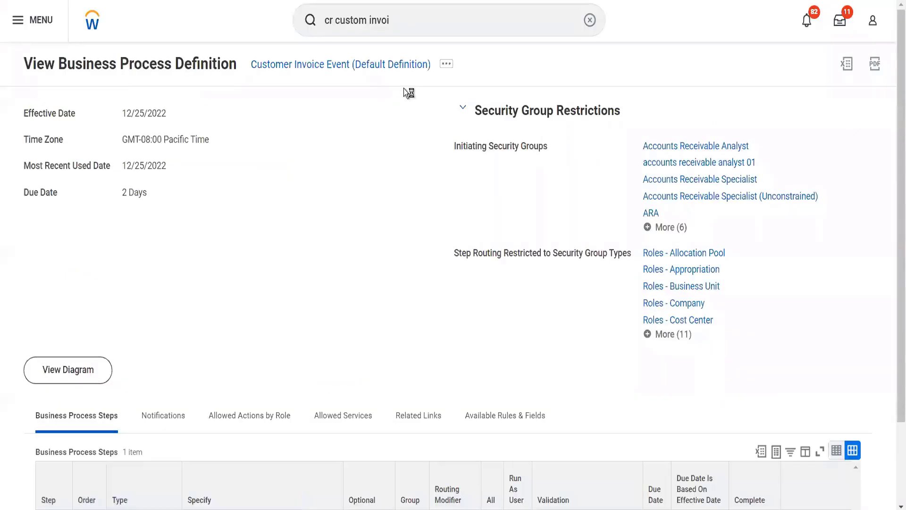
Search for "cr customer" and open the Create Customer task.
{"action": "left_click", "coordinate": [398, 21]}
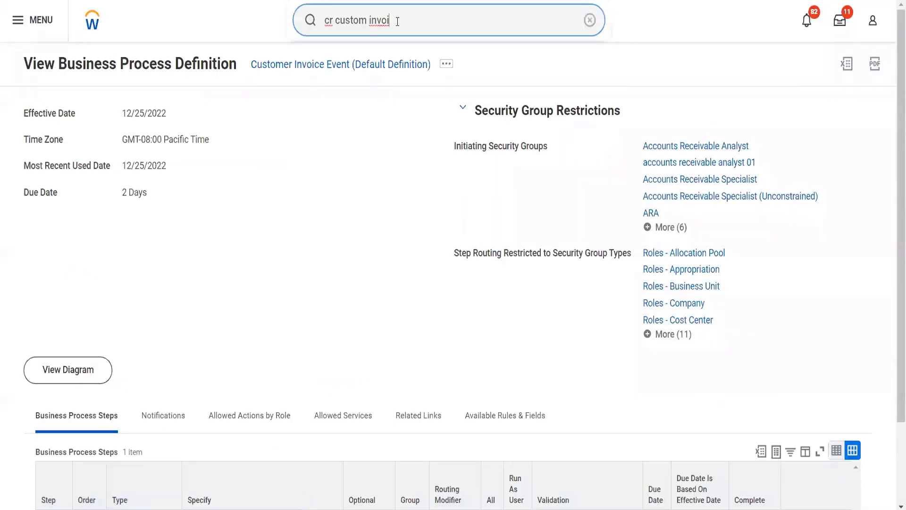
{"action": "left_click", "coordinate": [398, 20]}
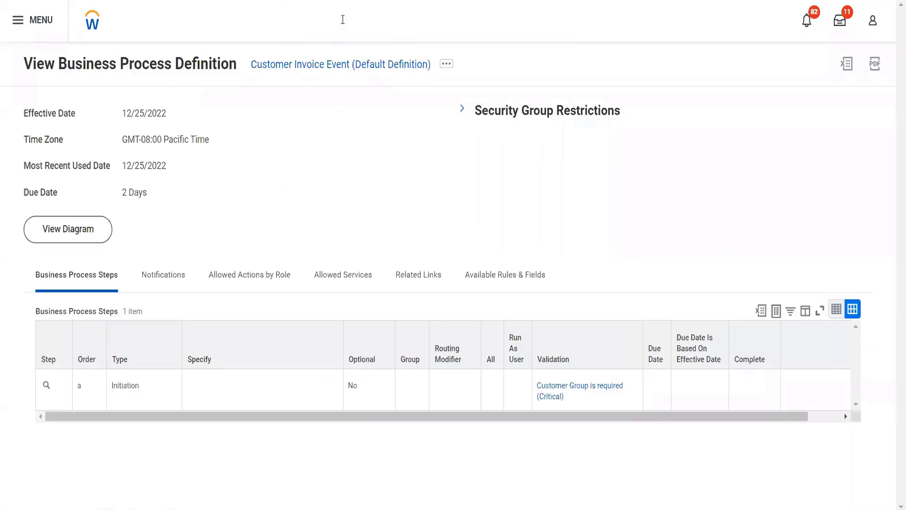
{"action": "left_click_drag", "start_coordinate": [392, 18], "coordinate": [309, 15]}
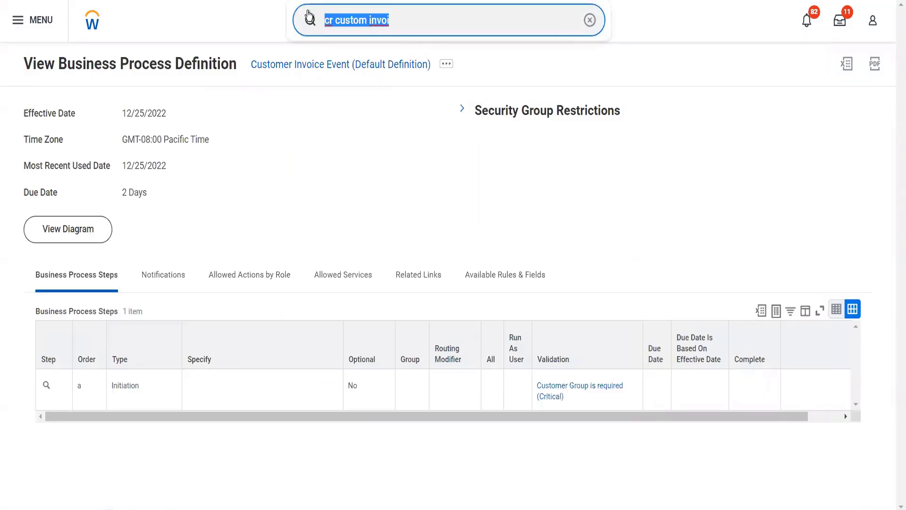
{"action": "type", "text": "cr custoer"}
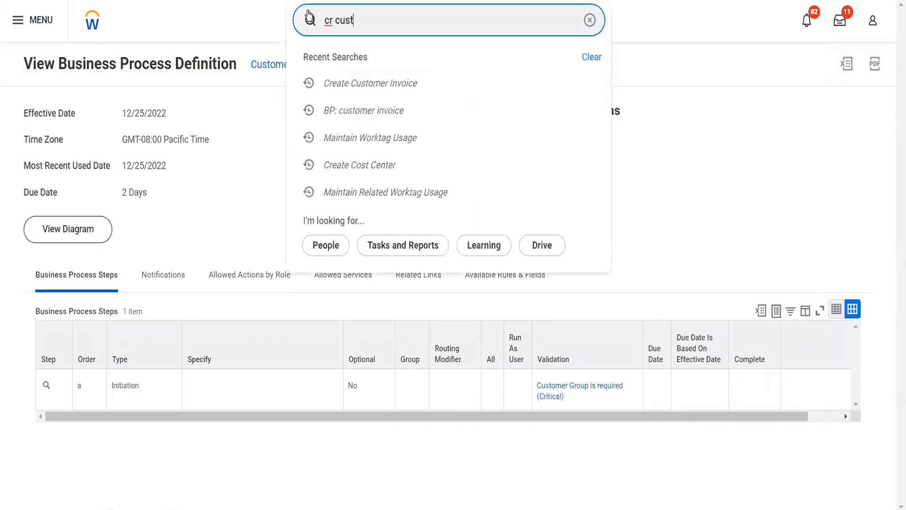
{"action": "key", "text": "BackSpace"}
{"action": "key", "text": "BackSpace"}
{"action": "type", "text": "mer"}
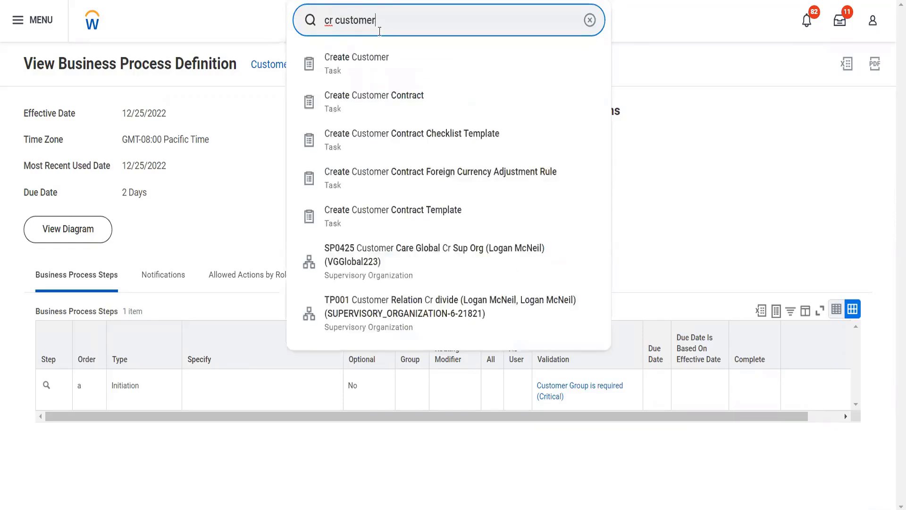
{"action": "left_click", "coordinate": [373, 72]}
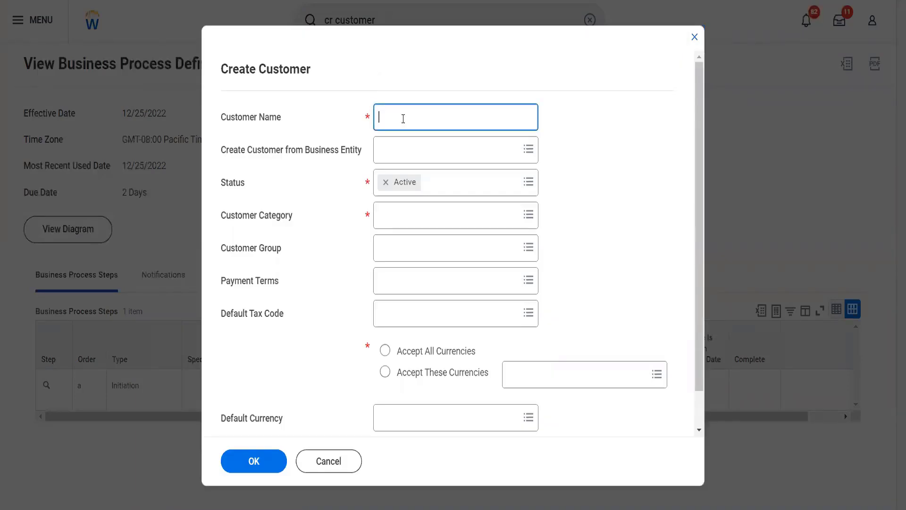
Enter Reliance Hotels as the new customer's name.
{"action": "type", "text": "Reliance Hotels"}
{"action": "key", "text": "Tab"}
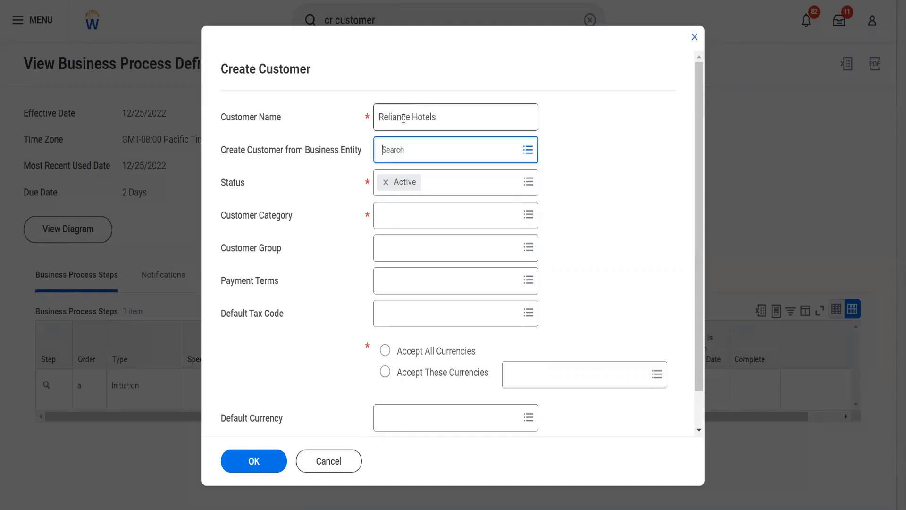
{"action": "key", "text": "Tab"}
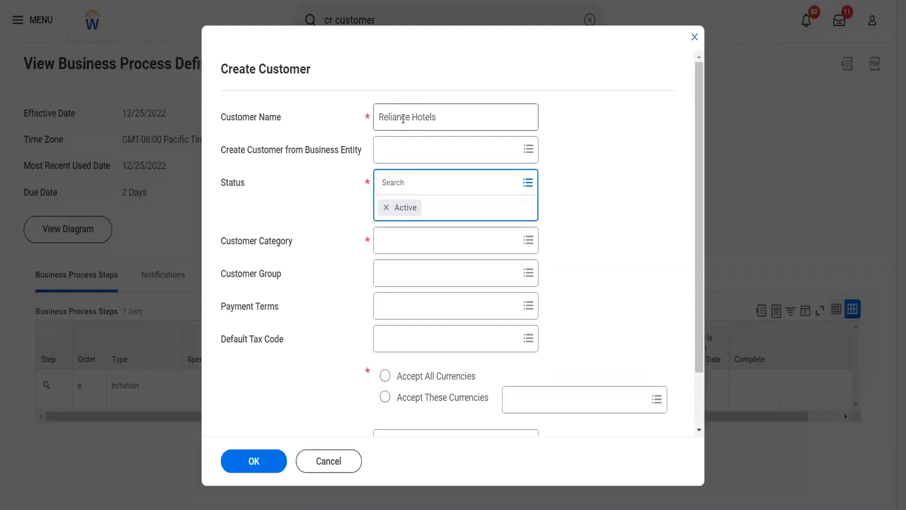
Review the available choices for creating the customer from a business entity and for the customer status.
{"action": "left_click", "coordinate": [414, 150]}
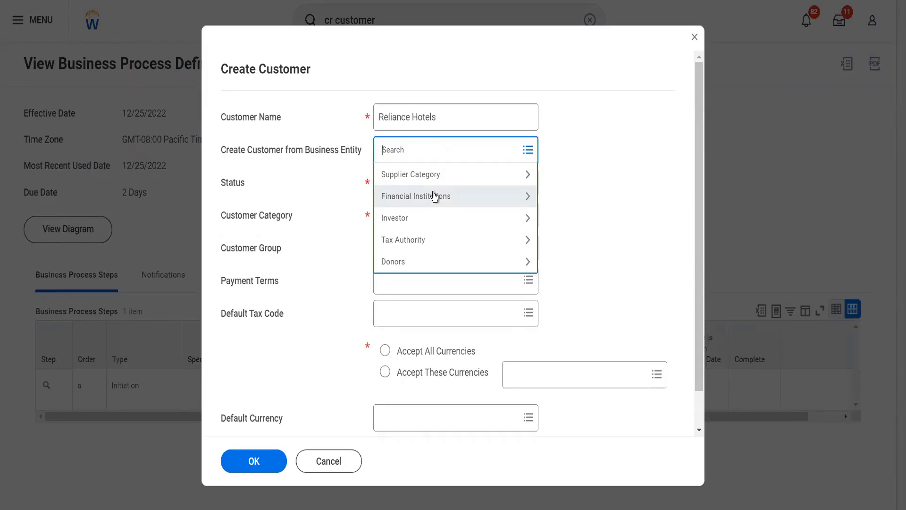
{"action": "left_click", "coordinate": [349, 160]}
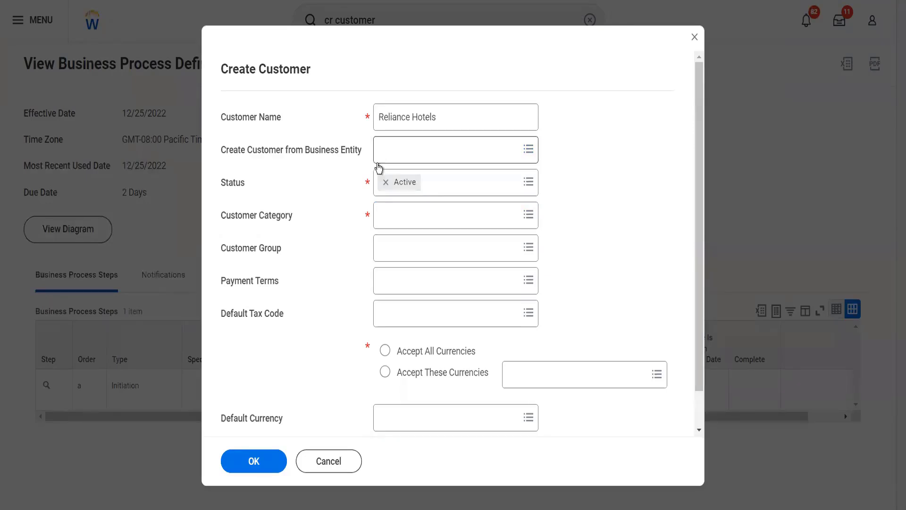
{"action": "left_click", "coordinate": [442, 193]}
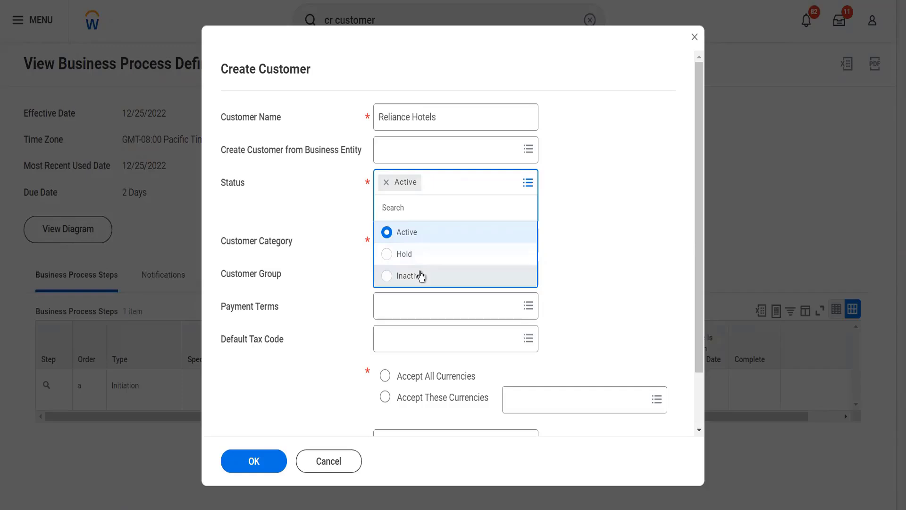
{"action": "left_click", "coordinate": [580, 245]}
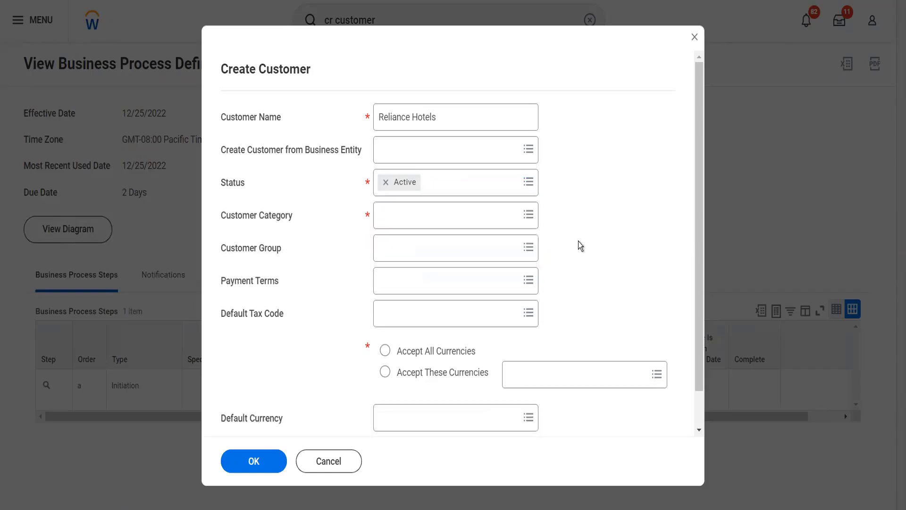
Set the customer category to Blinkit Special Customers and the customer group to Blinkit Global Customers.
{"action": "left_click", "coordinate": [433, 222]}
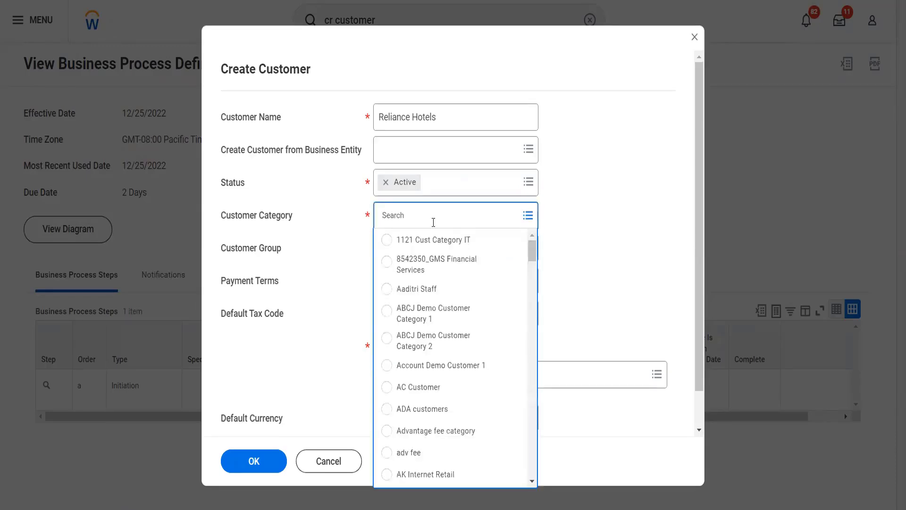
{"action": "type", "text": "blinkit"}
{"action": "key", "text": "Return"}
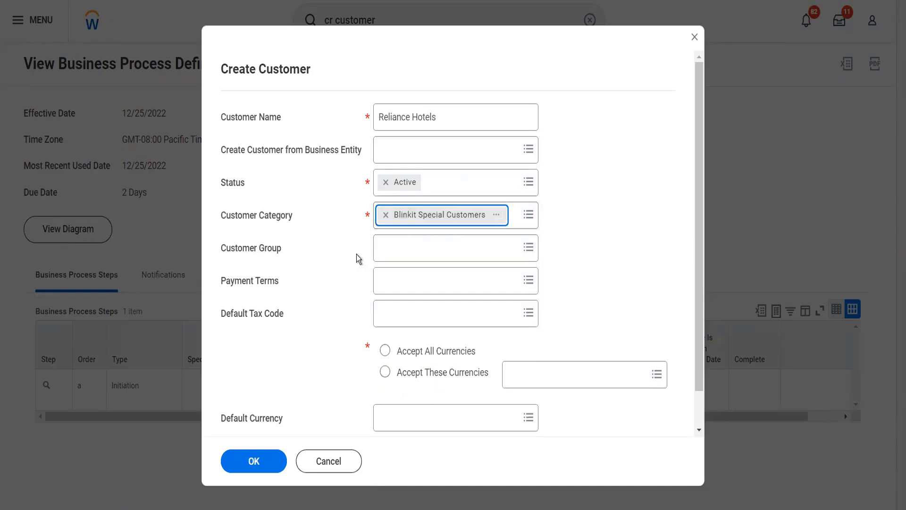
{"action": "left_click", "coordinate": [405, 243]}
{"action": "type", "text": "blinki"}
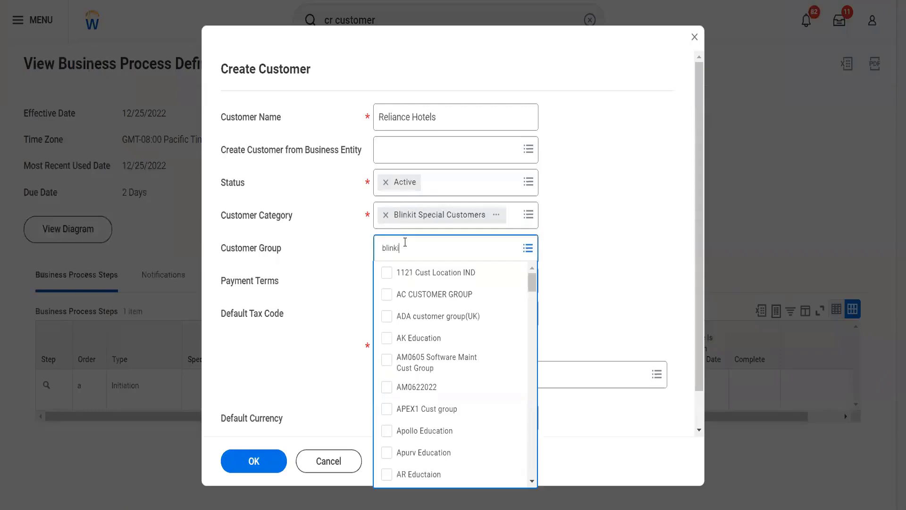
{"action": "type", "text": "t"}
{"action": "key", "text": "Return"}
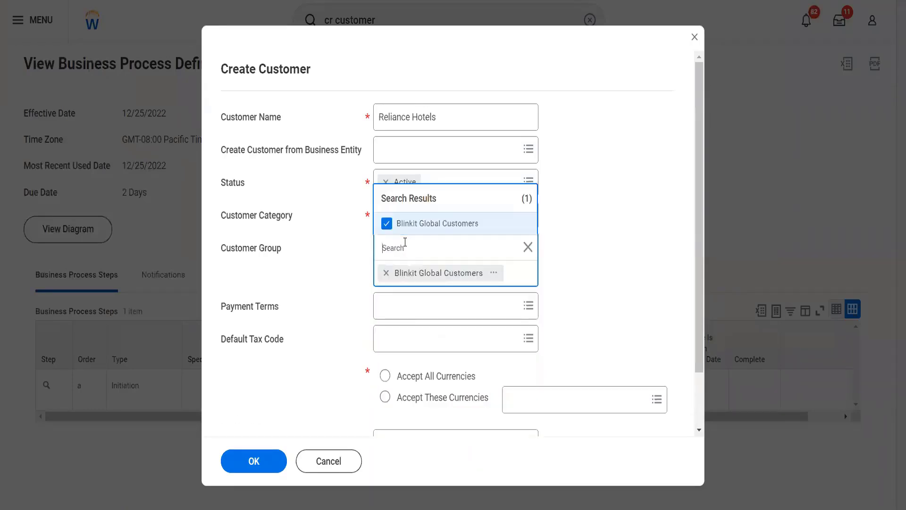
{"action": "left_click", "coordinate": [341, 259]}
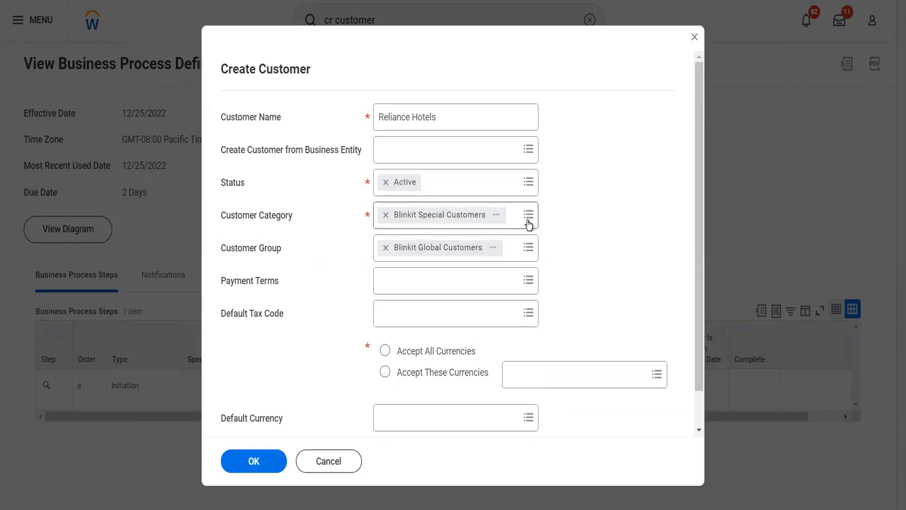
Add AM0622022 and APEX1 Cust group as further customer groups for the new customer.
{"action": "left_click", "coordinate": [519, 261]}
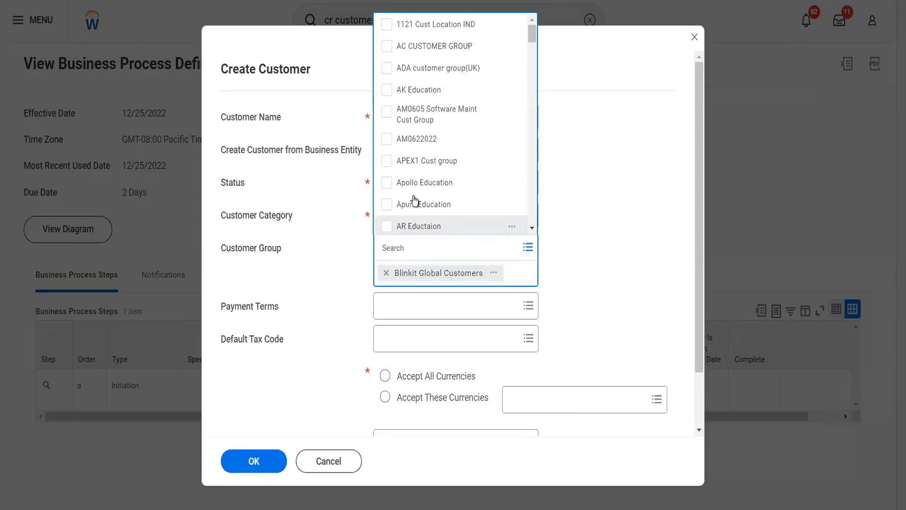
{"action": "left_click", "coordinate": [387, 140]}
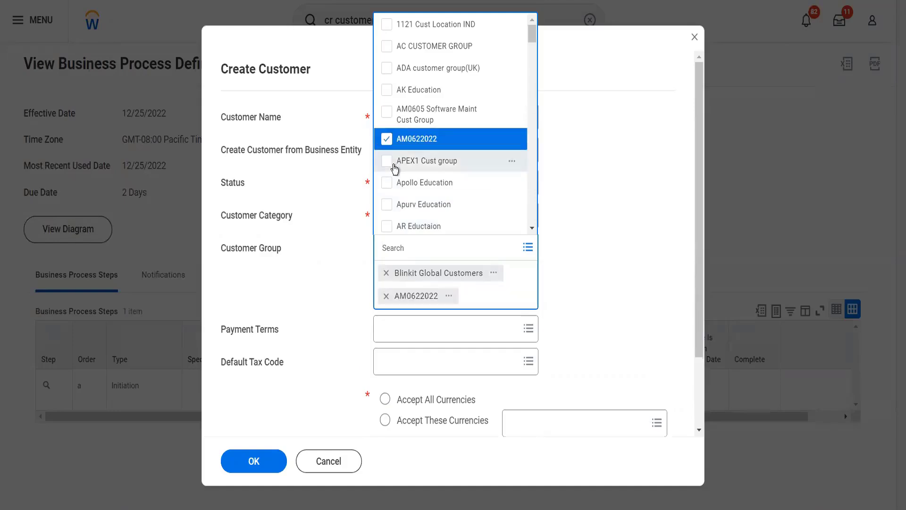
{"action": "left_click", "coordinate": [394, 163]}
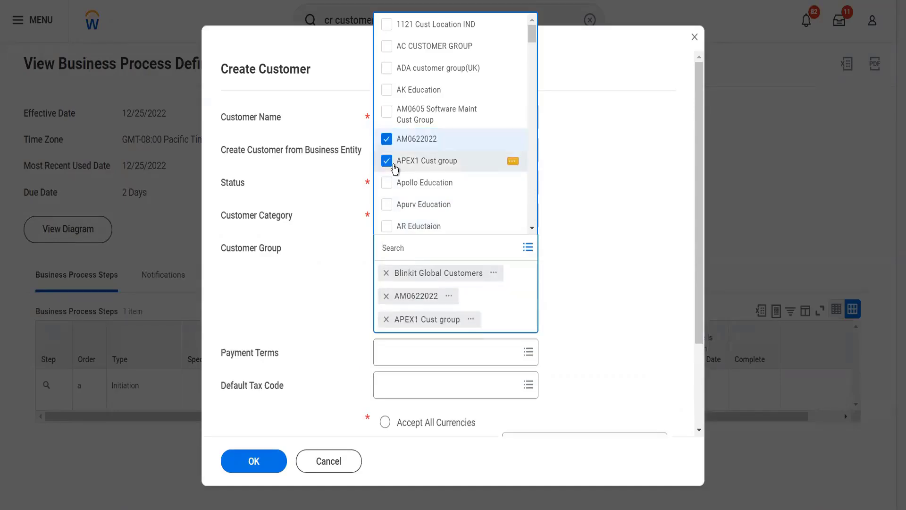
{"action": "left_click", "coordinate": [636, 247]}
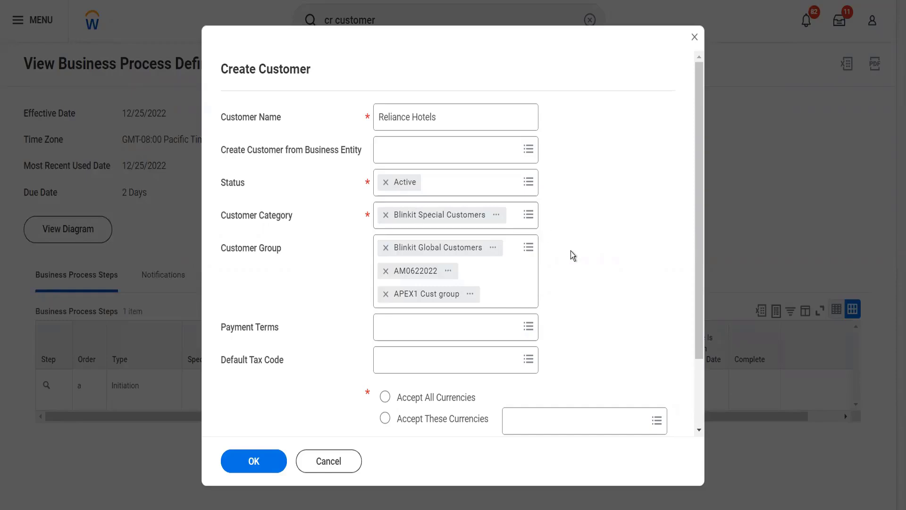
Browse the available payment terms for the new customer.
{"action": "scroll", "coordinate": [571, 251], "scroll_direction": "down", "scroll_amount": 3}
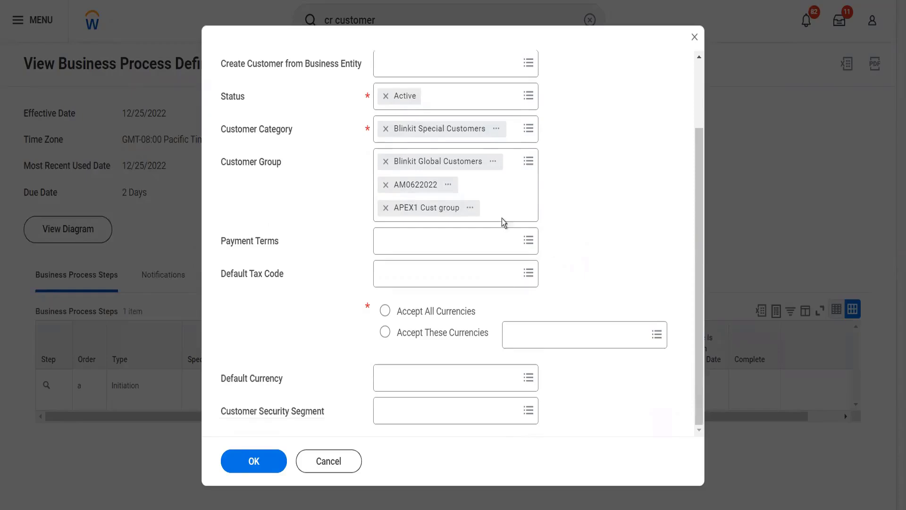
{"action": "left_click", "coordinate": [455, 243]}
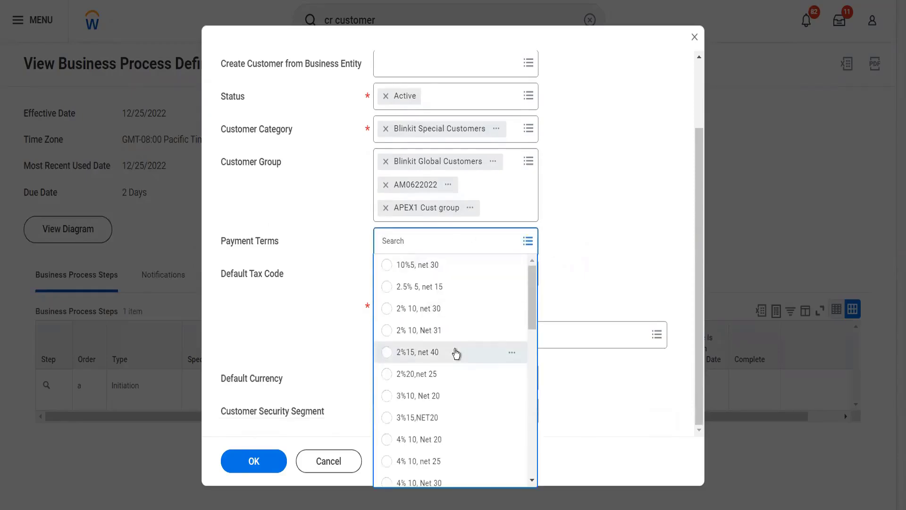
{"action": "scroll", "coordinate": [455, 350], "scroll_direction": "down", "scroll_amount": 1}
{"action": "scroll", "coordinate": [455, 349], "scroll_direction": "down", "scroll_amount": 4}
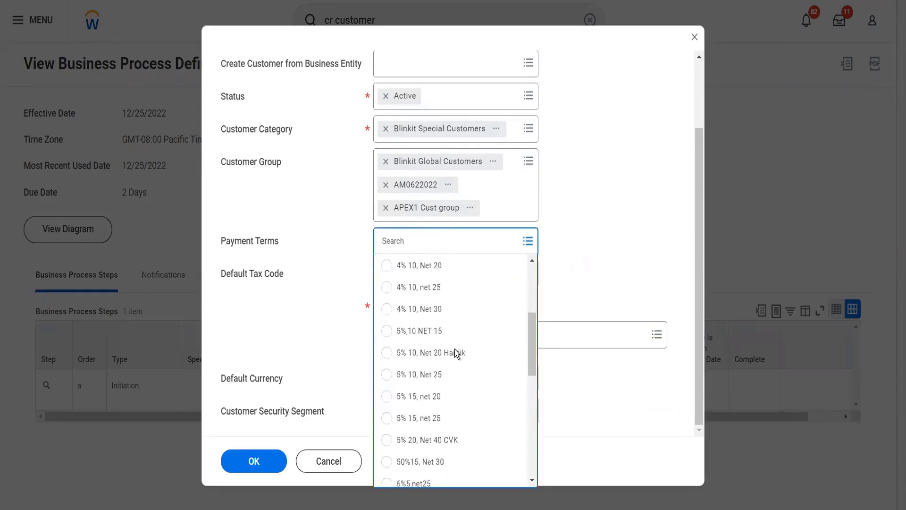